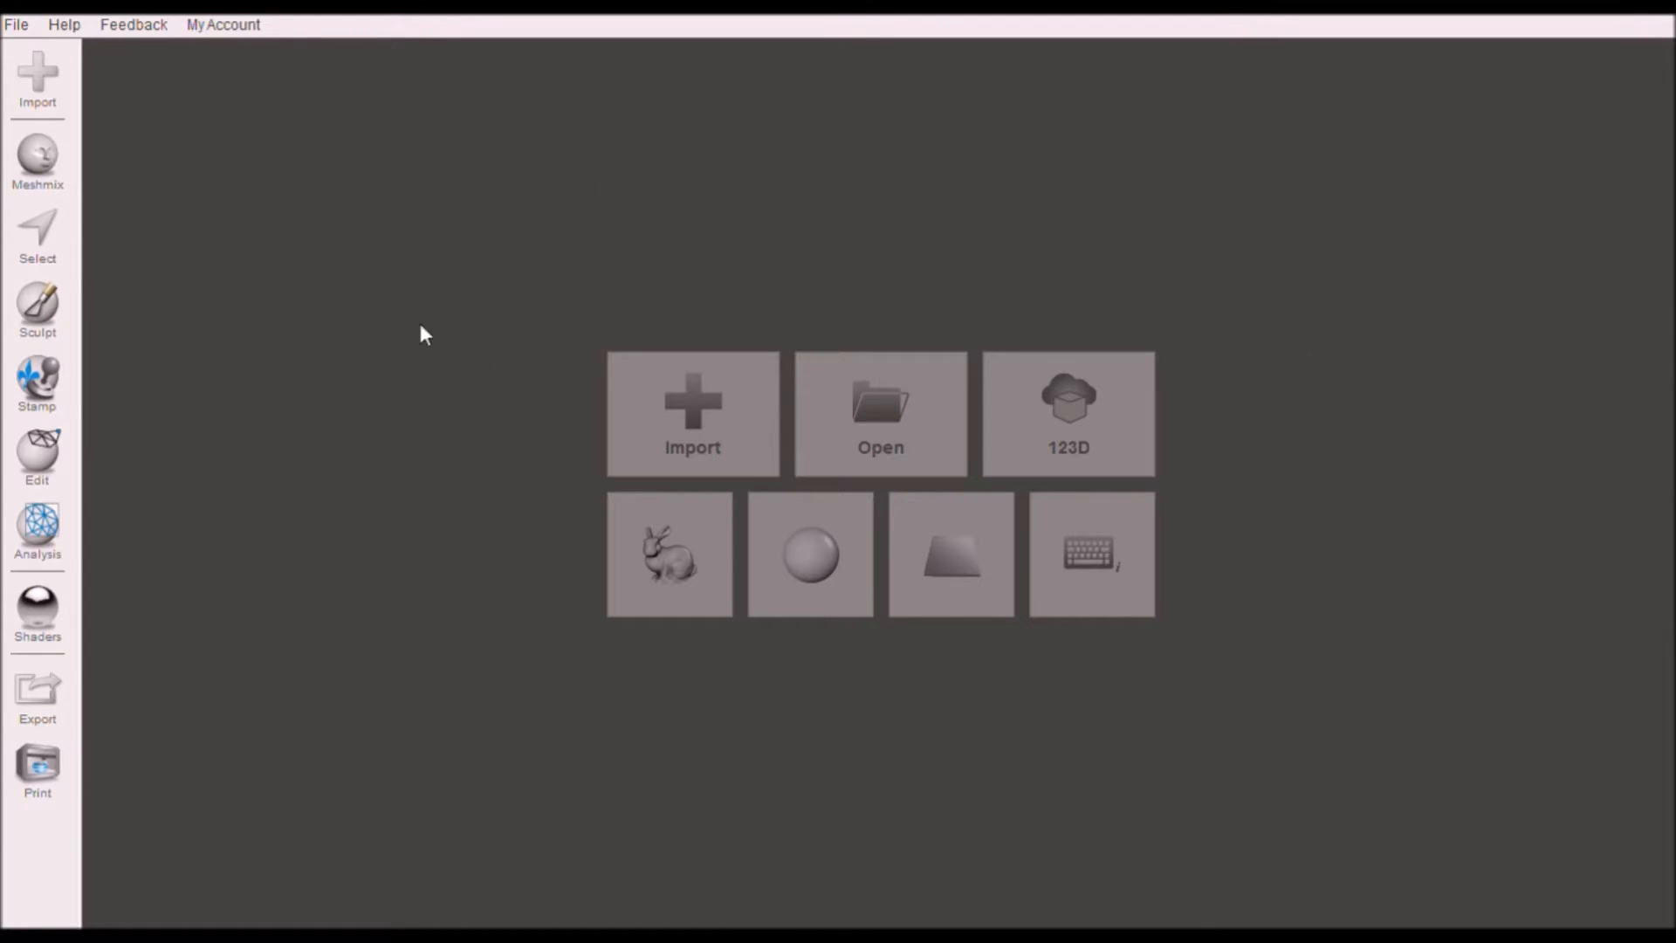
Load the sample bunny model and close the mesh inspection that starts with it
{"action": "left_click", "coordinate": [724, 561]}
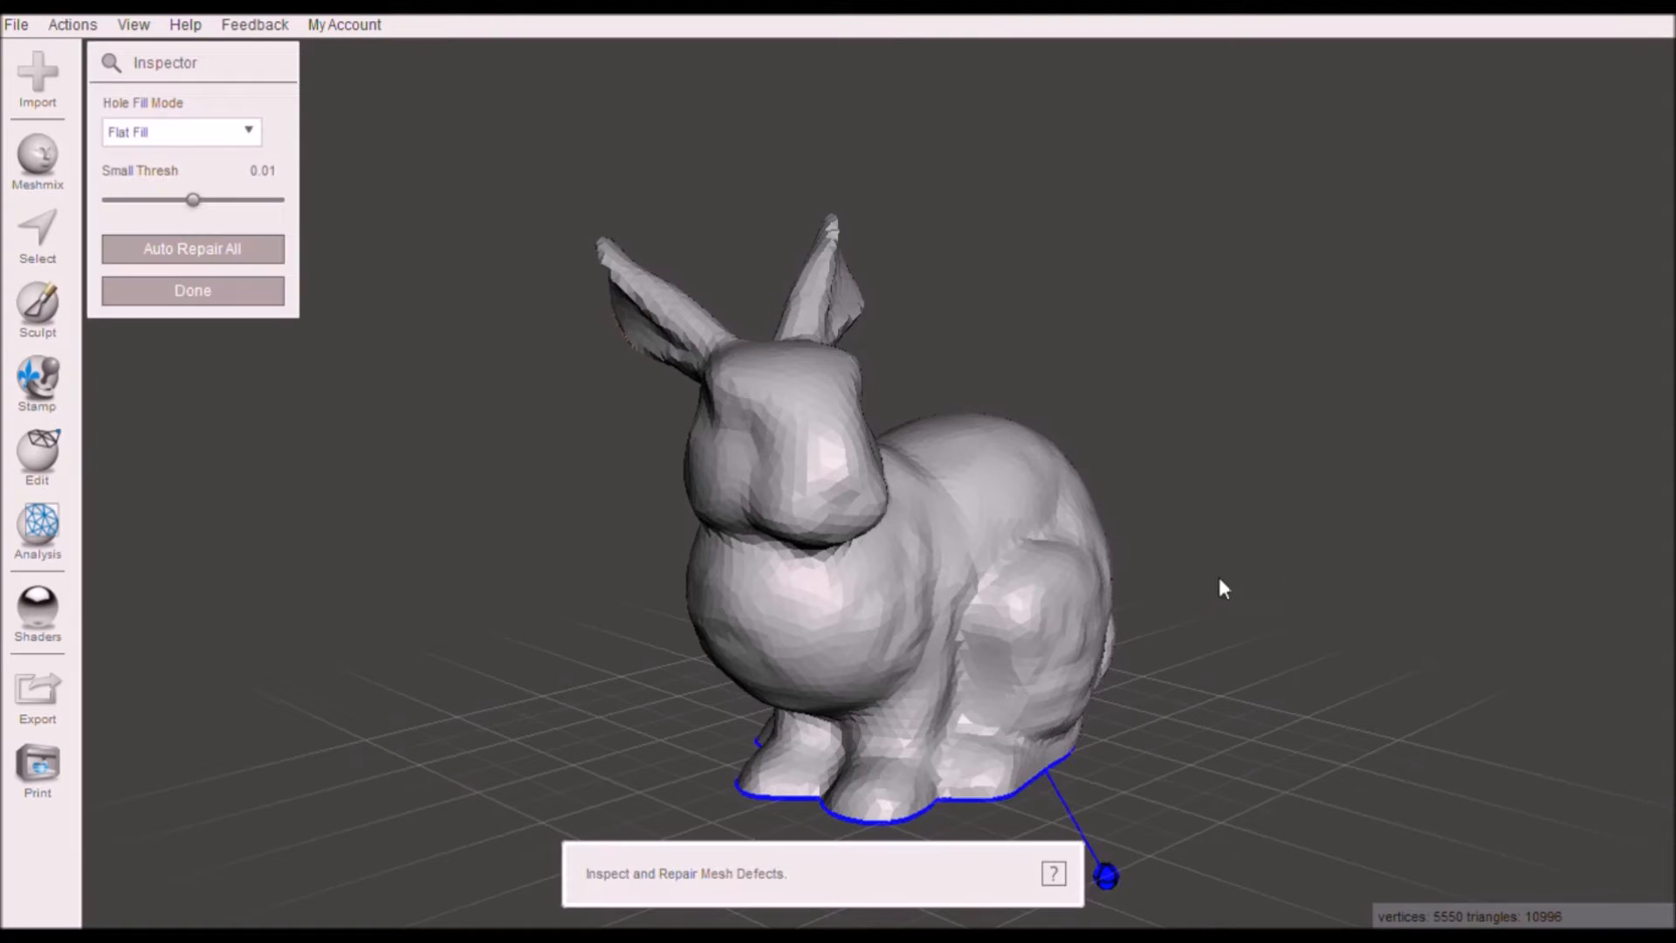
{"action": "left_click", "coordinate": [264, 300]}
Examine the bunny model from several angles and distances, including its open base
{"action": "right_click_drag", "start_coordinate": [1453, 649], "coordinate": [1234, 573]}
{"action": "right_click_drag", "start_coordinate": [546, 748], "coordinate": [800, 730]}
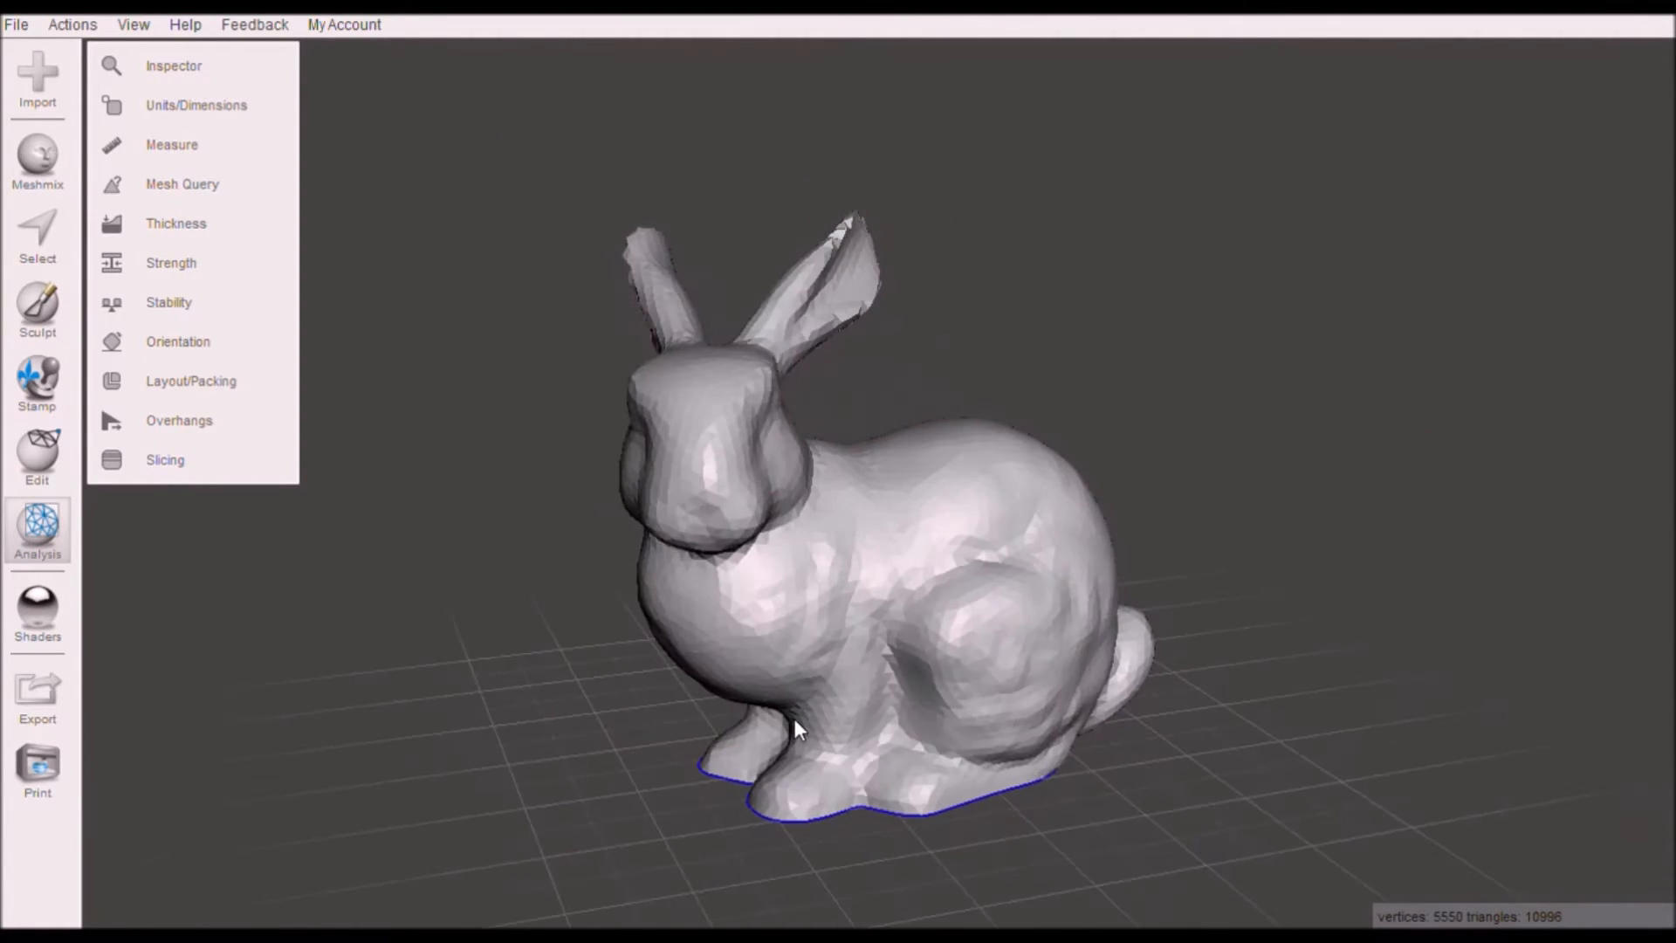
{"action": "right_click_drag", "start_coordinate": [1094, 345], "coordinate": [1087, 449]}
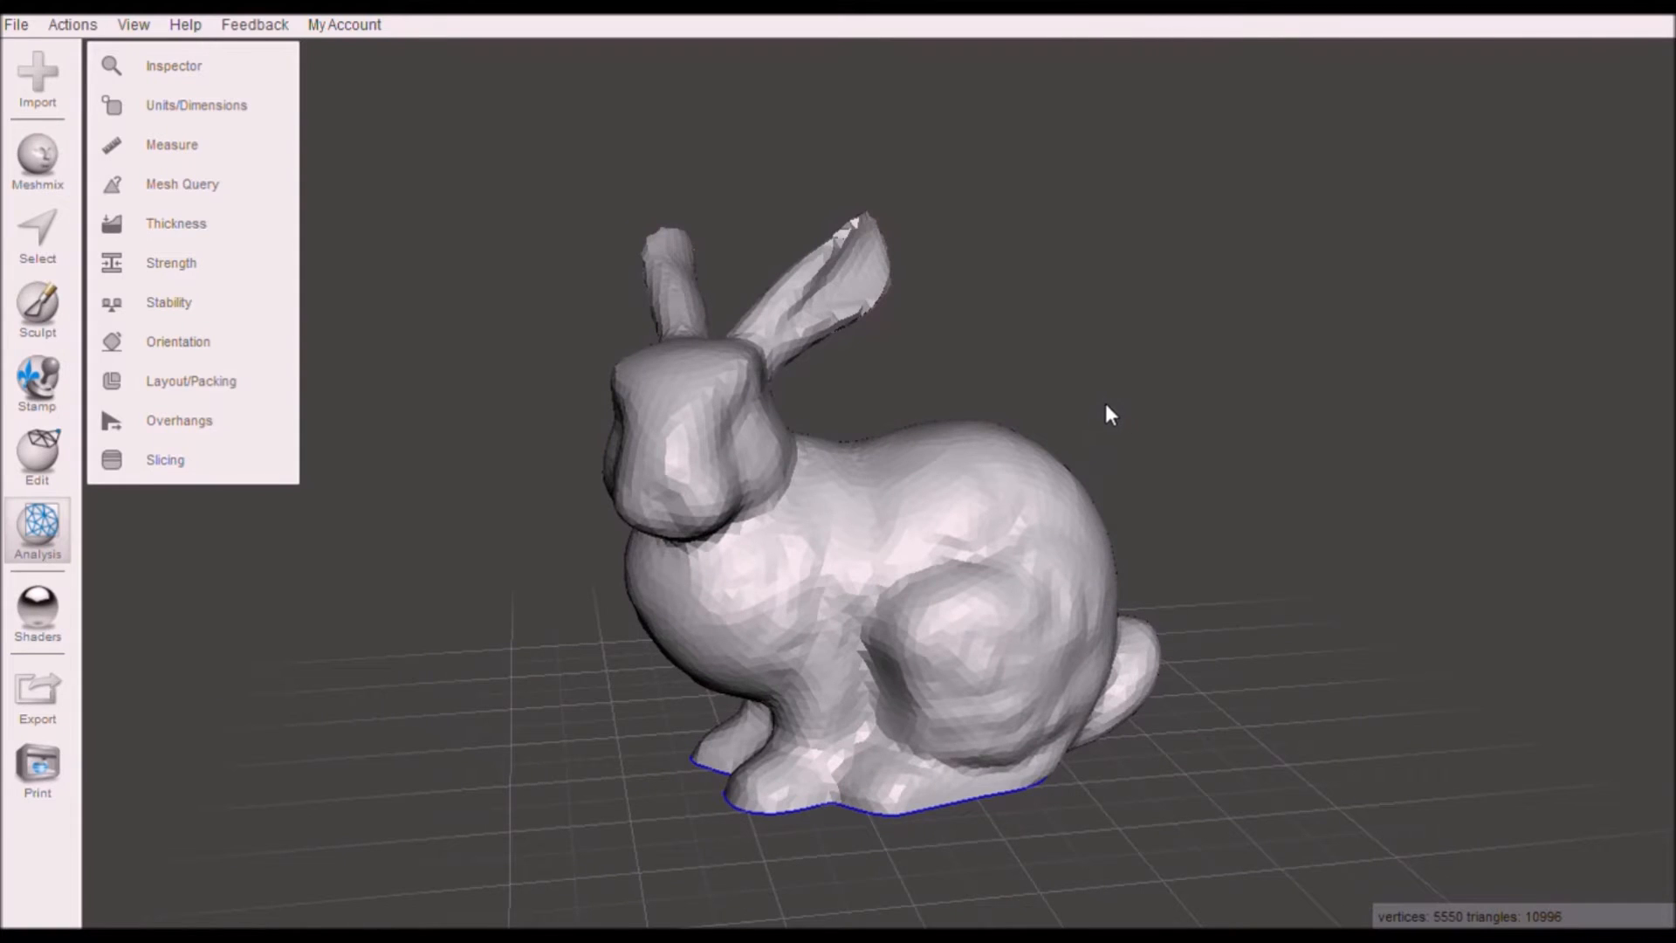
{"action": "mouse_move", "coordinate": [1117, 382]}
{"action": "right_mouse_down"}
{"action": "mouse_move", "coordinate": [989, 383]}
{"action": "mouse_move", "coordinate": [1025, 292]}
{"action": "mouse_move", "coordinate": [1126, 348]}
{"action": "mouse_move", "coordinate": [1190, 300]}
{"action": "mouse_move", "coordinate": [1134, 361]}
{"action": "right_mouse_up"}
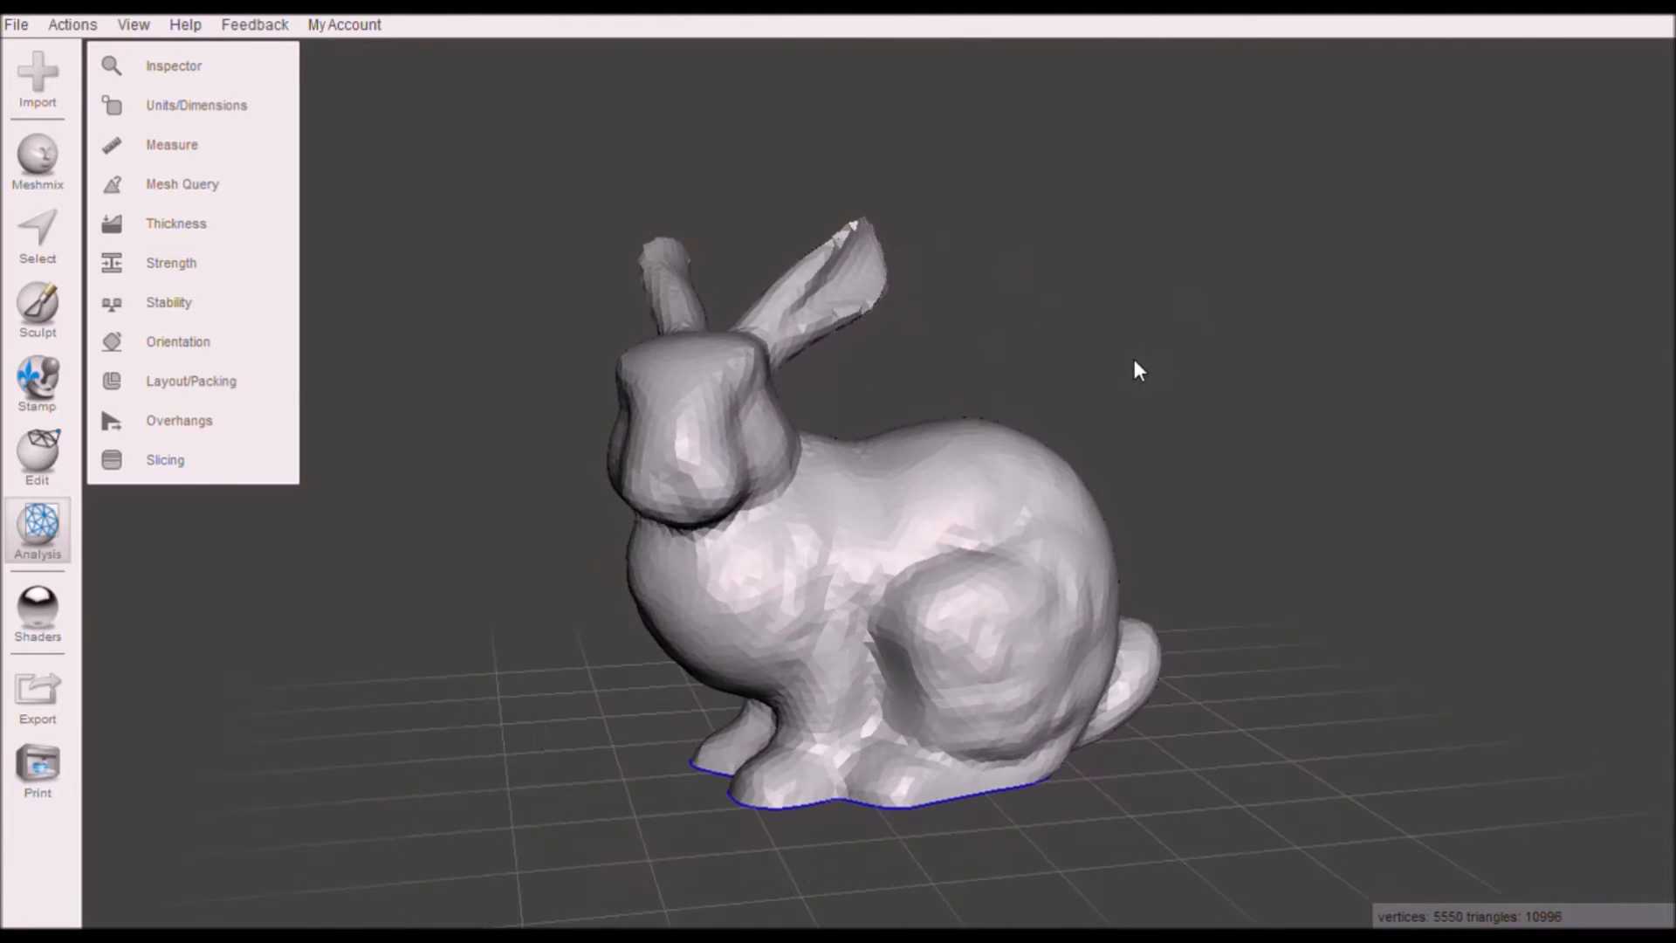
{"action": "scroll", "coordinate": [1066, 365], "scroll_direction": "up", "scroll_amount": 2}
{"action": "scroll", "coordinate": [1066, 364], "scroll_direction": "down", "scroll_amount": 2}
{"action": "scroll", "coordinate": [1066, 365], "scroll_direction": "up", "scroll_amount": 4}
{"action": "scroll", "coordinate": [751, 713], "scroll_direction": "down", "scroll_amount": 3}
{"action": "scroll", "coordinate": [751, 713], "scroll_direction": "down", "scroll_amount": 2}
{"action": "scroll", "coordinate": [736, 716], "scroll_direction": "up", "scroll_amount": 4}
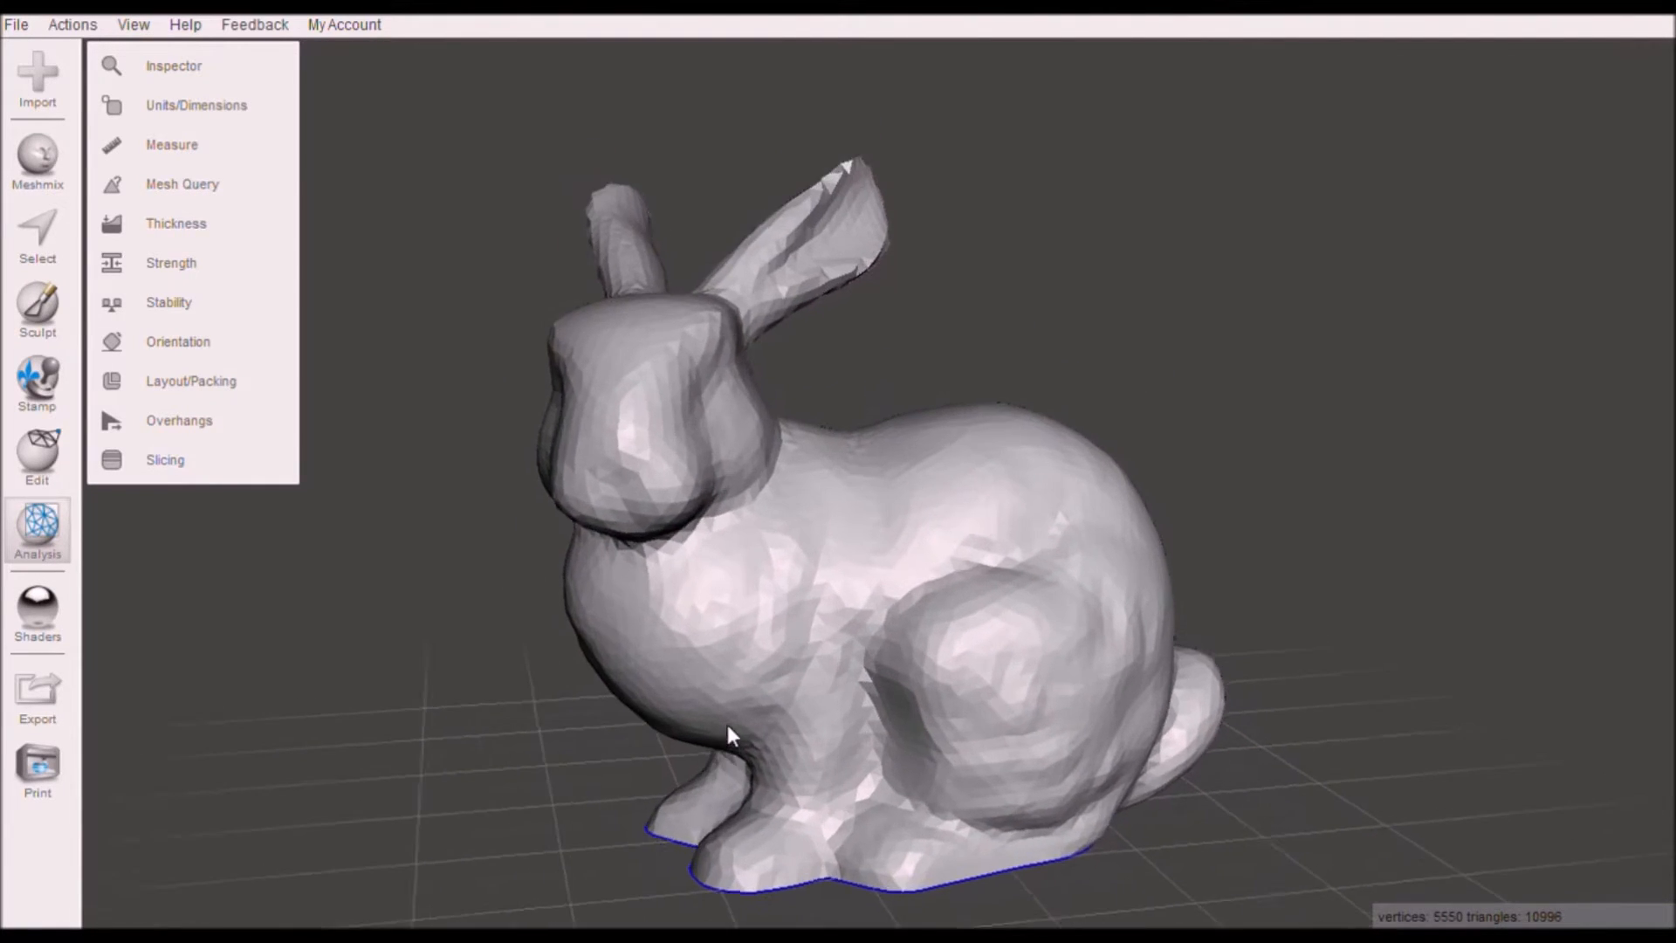
{"action": "scroll", "coordinate": [698, 716], "scroll_direction": "down", "scroll_amount": 3}
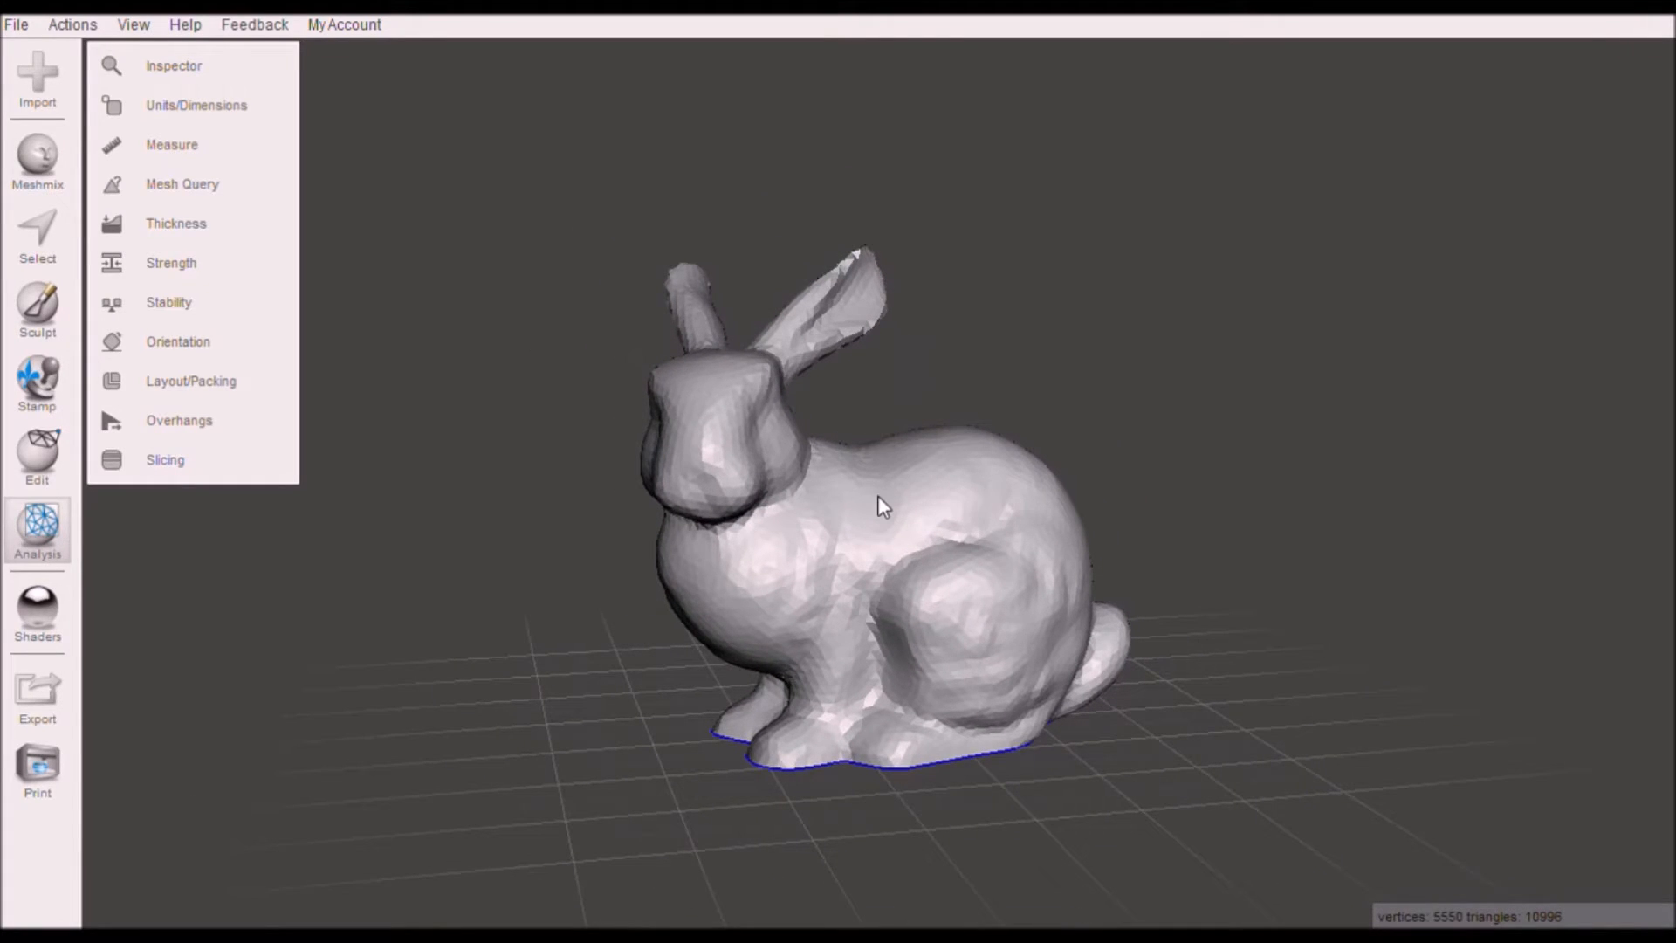
Try brush-selecting a large patch of faces on the bunny's flank and deleting it
{"action": "left_click", "coordinate": [28, 245]}
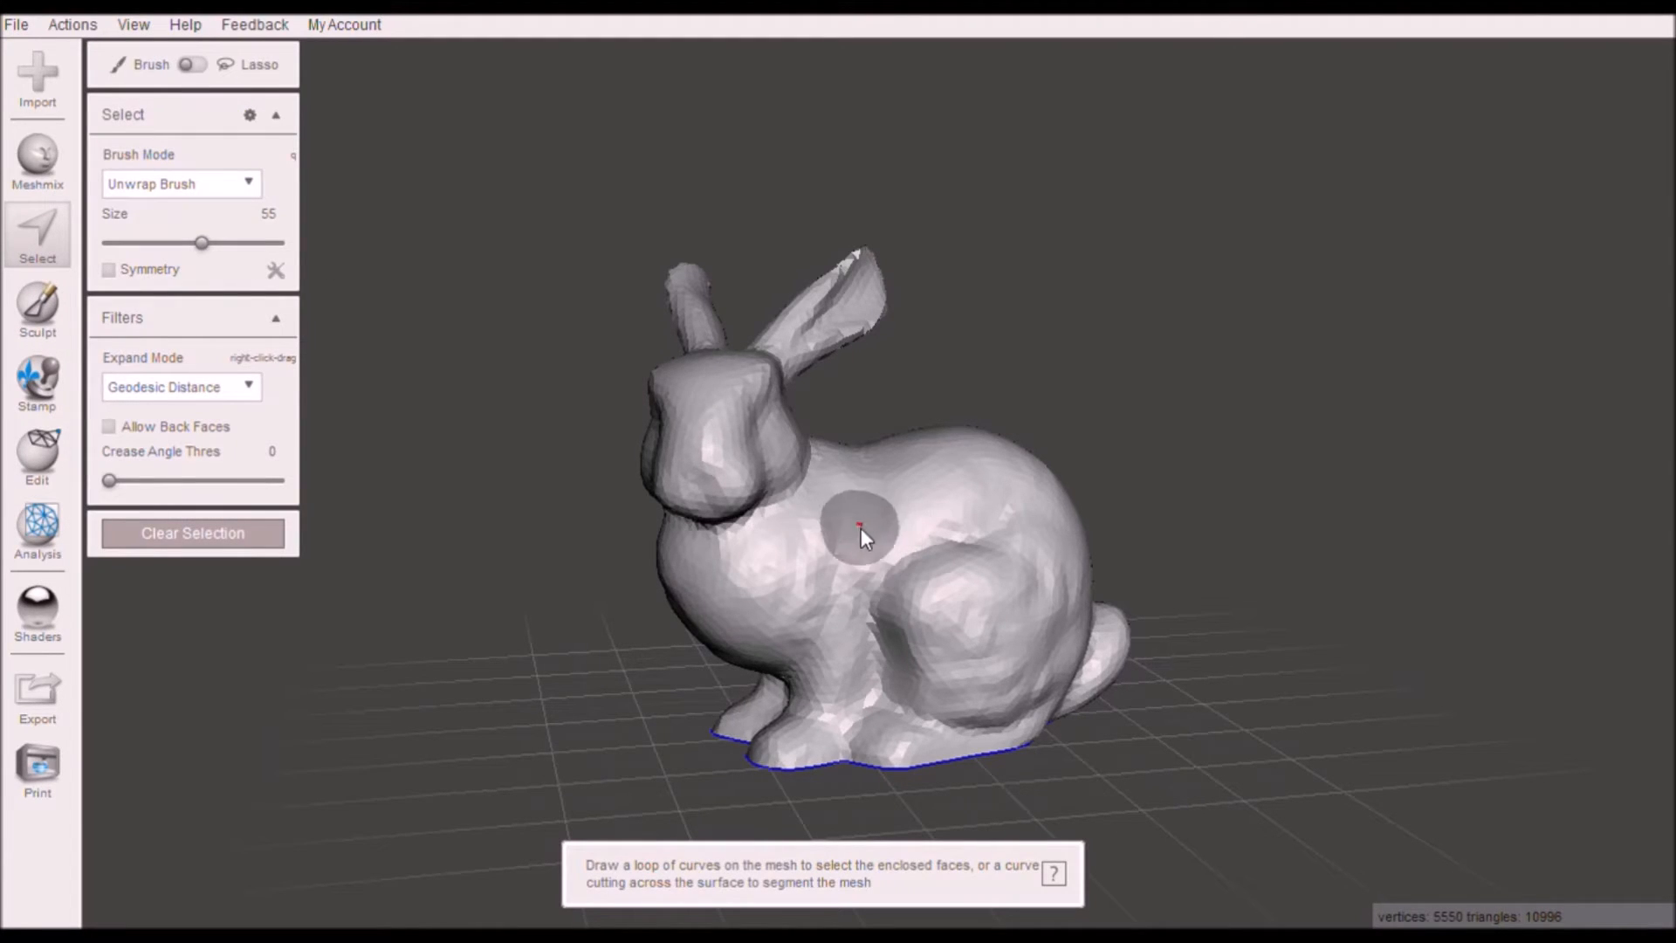
{"action": "mouse_move", "coordinate": [877, 528]}
{"action": "left_mouse_down"}
{"action": "mouse_move", "coordinate": [854, 539]}
{"action": "mouse_move", "coordinate": [1007, 498]}
{"action": "mouse_move", "coordinate": [804, 510]}
{"action": "mouse_move", "coordinate": [965, 530]}
{"action": "mouse_move", "coordinate": [924, 518]}
{"action": "left_mouse_up"}
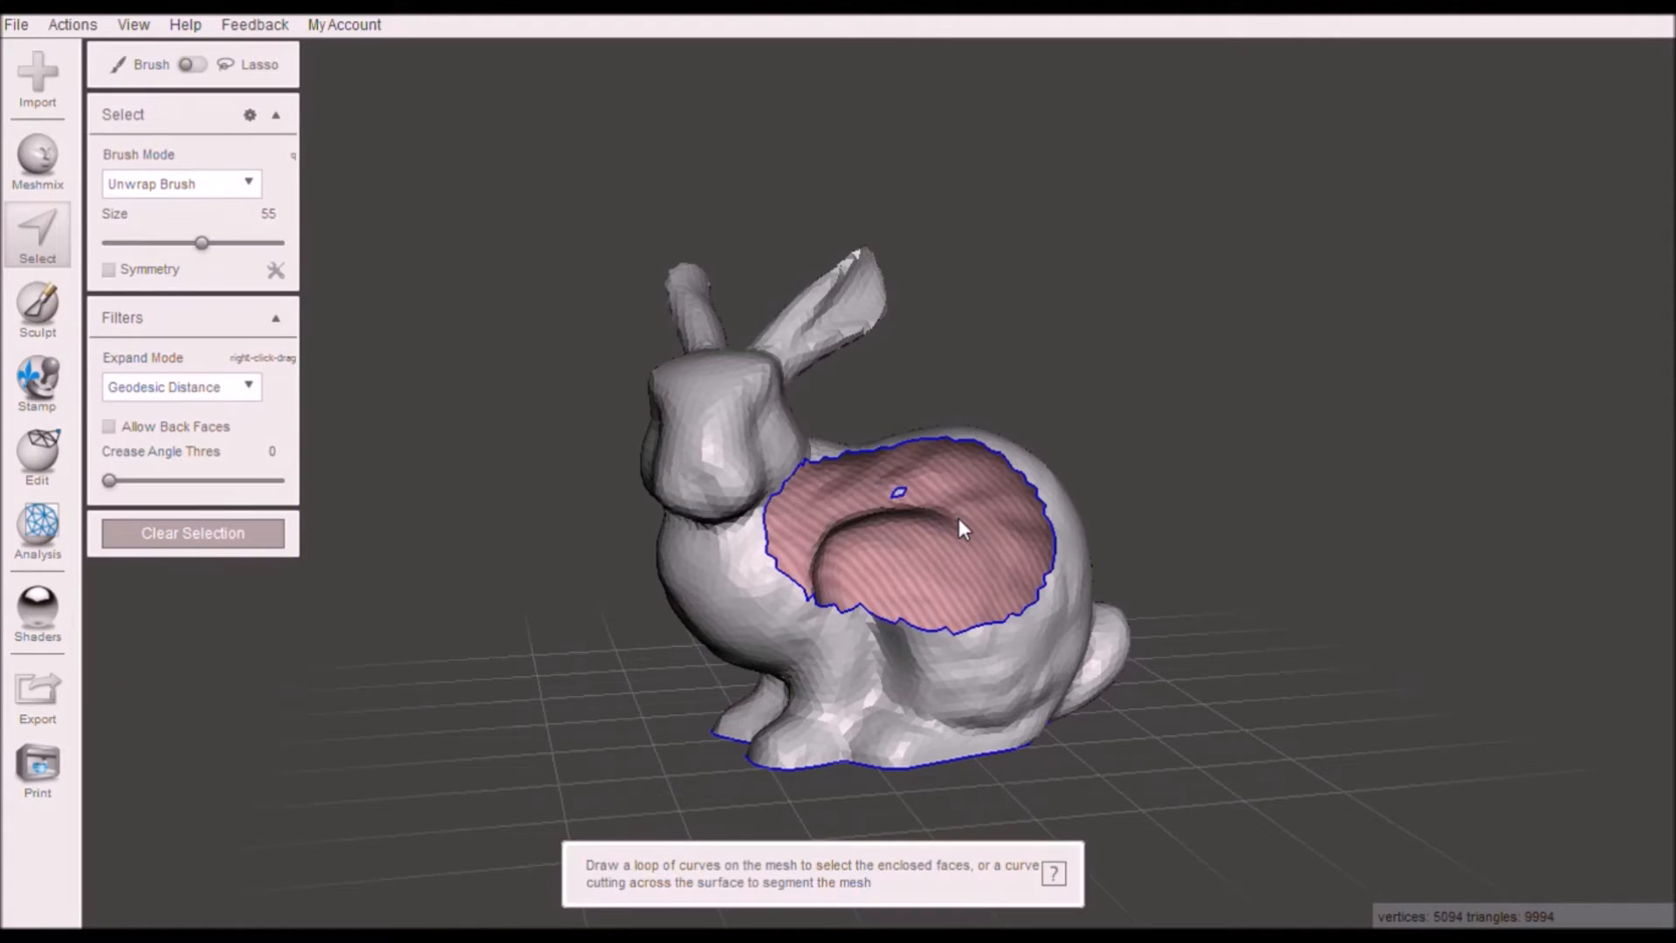
{"action": "key", "text": "Escape"}
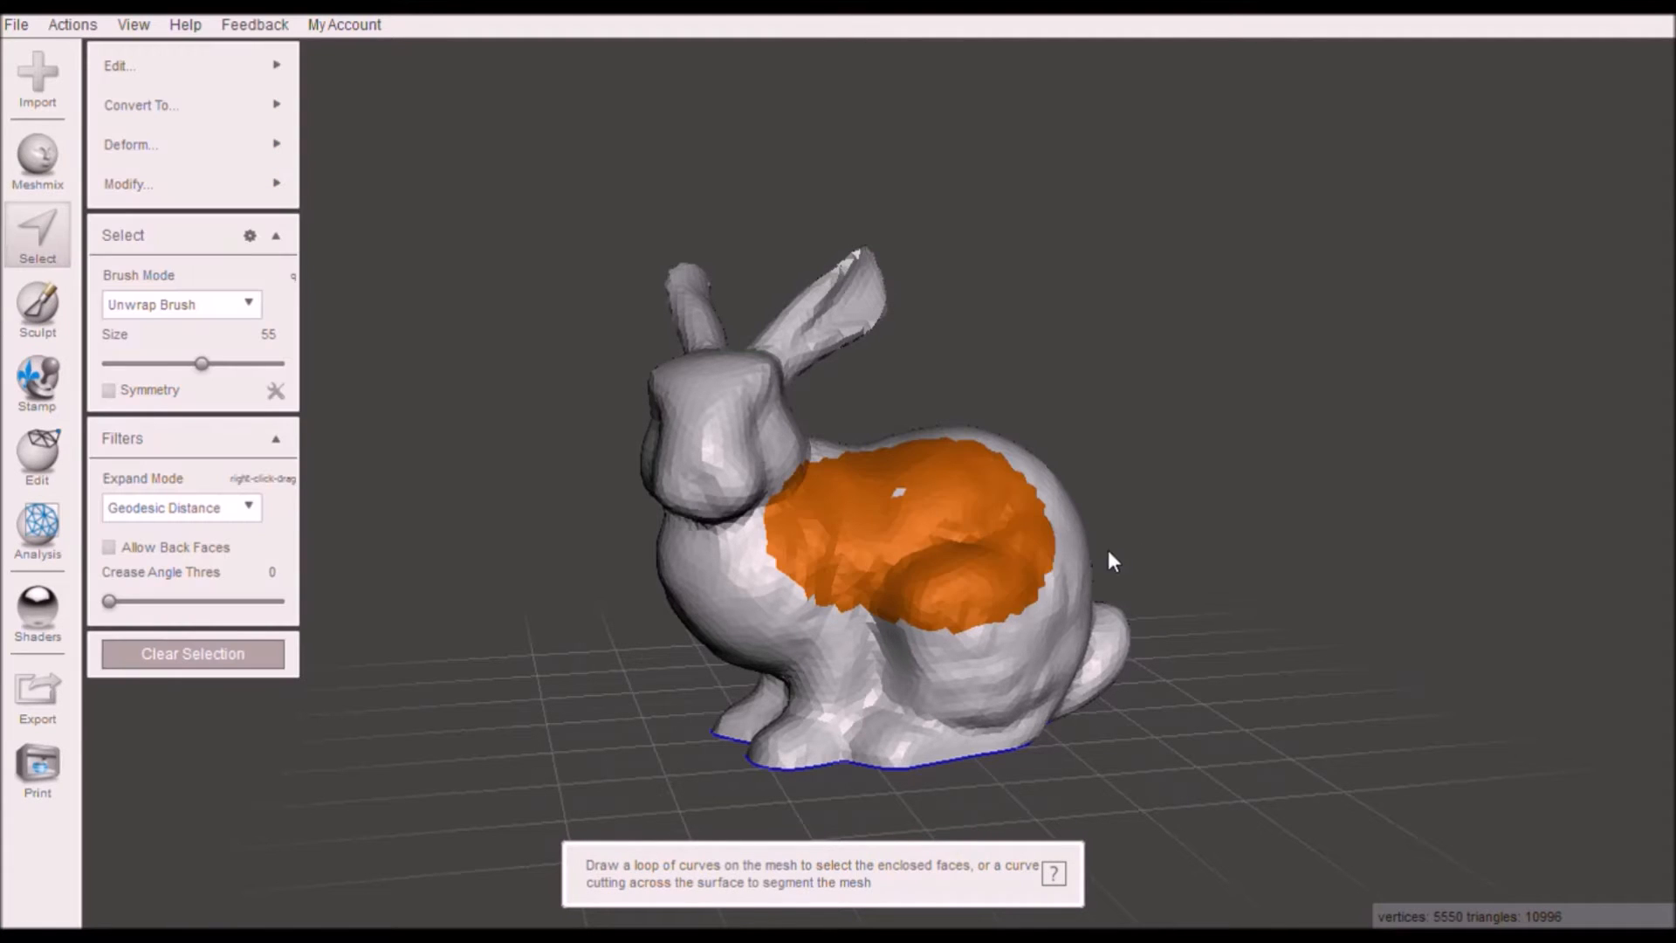
{"action": "left_click_drag", "start_coordinate": [976, 515], "coordinate": [820, 511], "text": "alt"}
{"action": "left_click_drag", "start_coordinate": [679, 529], "coordinate": [679, 566], "text": "alt"}
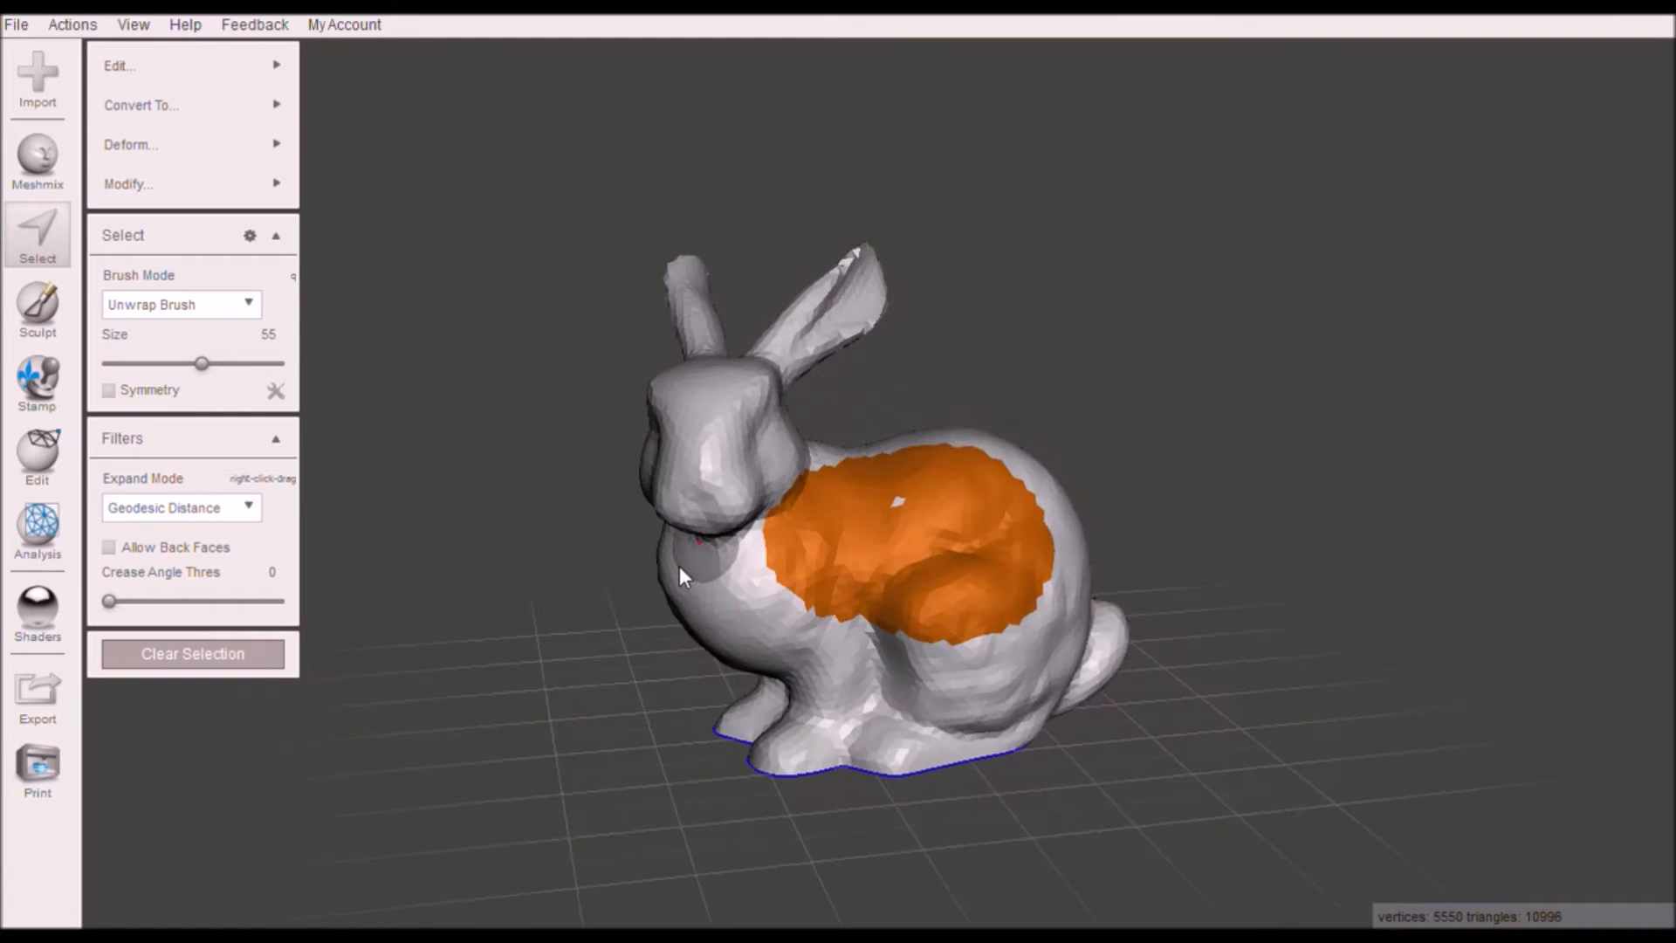
{"action": "key", "text": "Escape"}
{"action": "left_click_drag", "start_coordinate": [871, 574], "coordinate": [1039, 537], "text": "alt"}
{"action": "left_click_drag", "start_coordinate": [703, 363], "coordinate": [899, 385], "text": "alt"}
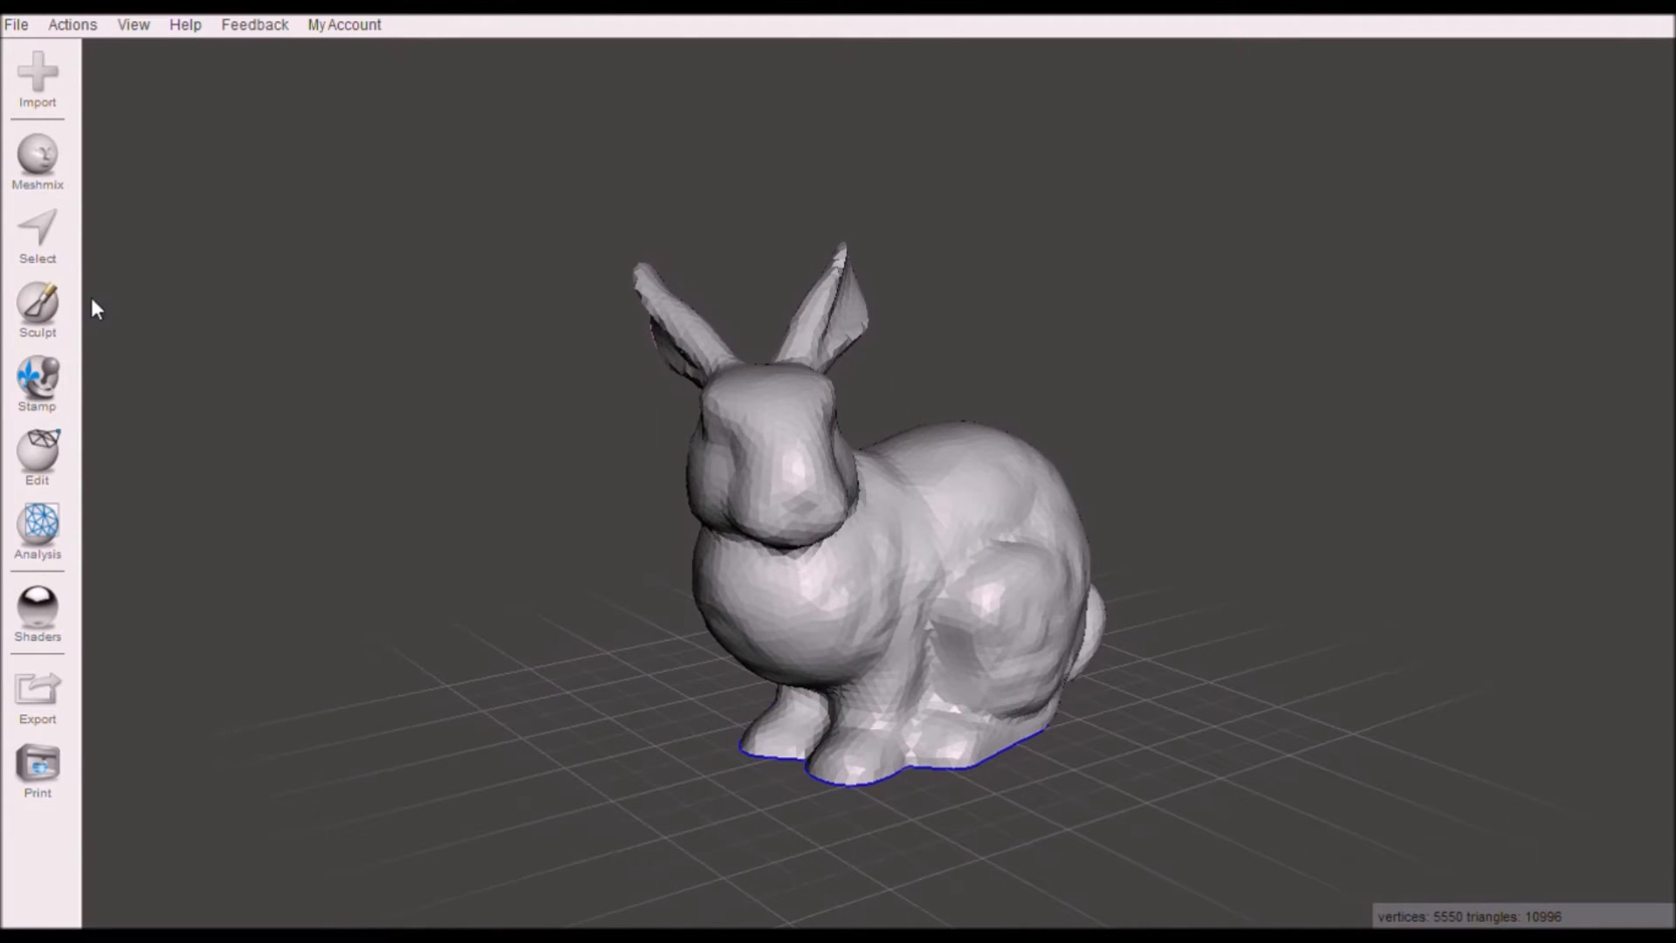
Select the bunny's head and both ears, delete those faces, and leave selection mode
{"action": "left_click", "coordinate": [58, 305]}
{"action": "left_click", "coordinate": [37, 236]}
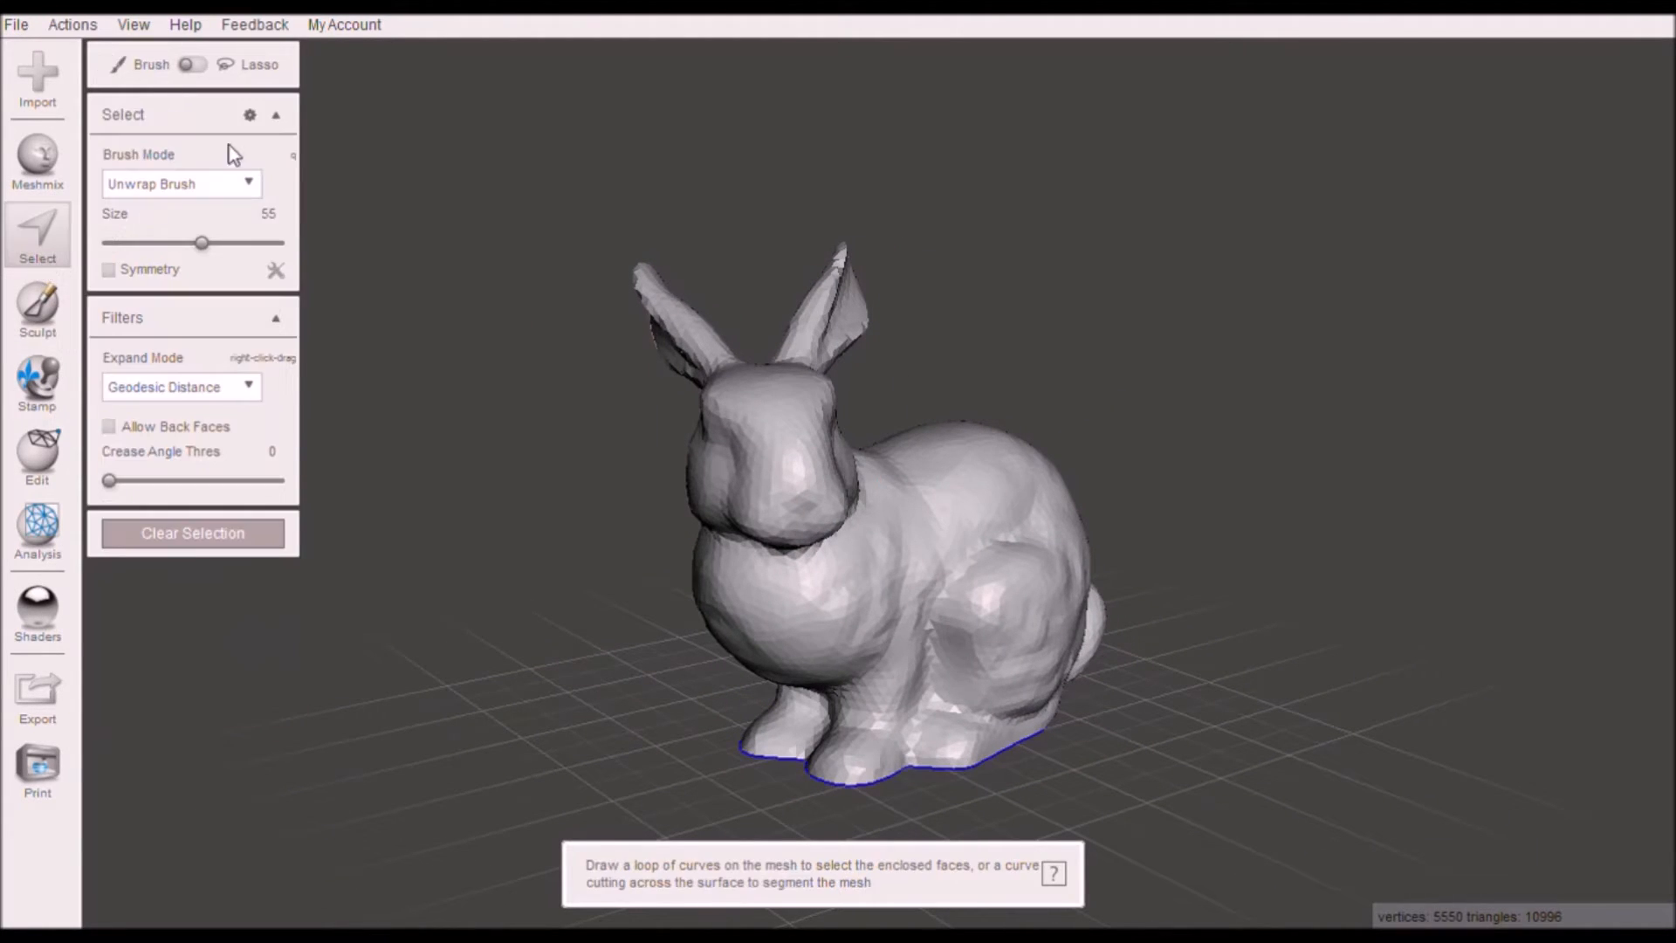
{"action": "left_click_drag", "start_coordinate": [658, 404], "coordinate": [583, 432], "text": "alt"}
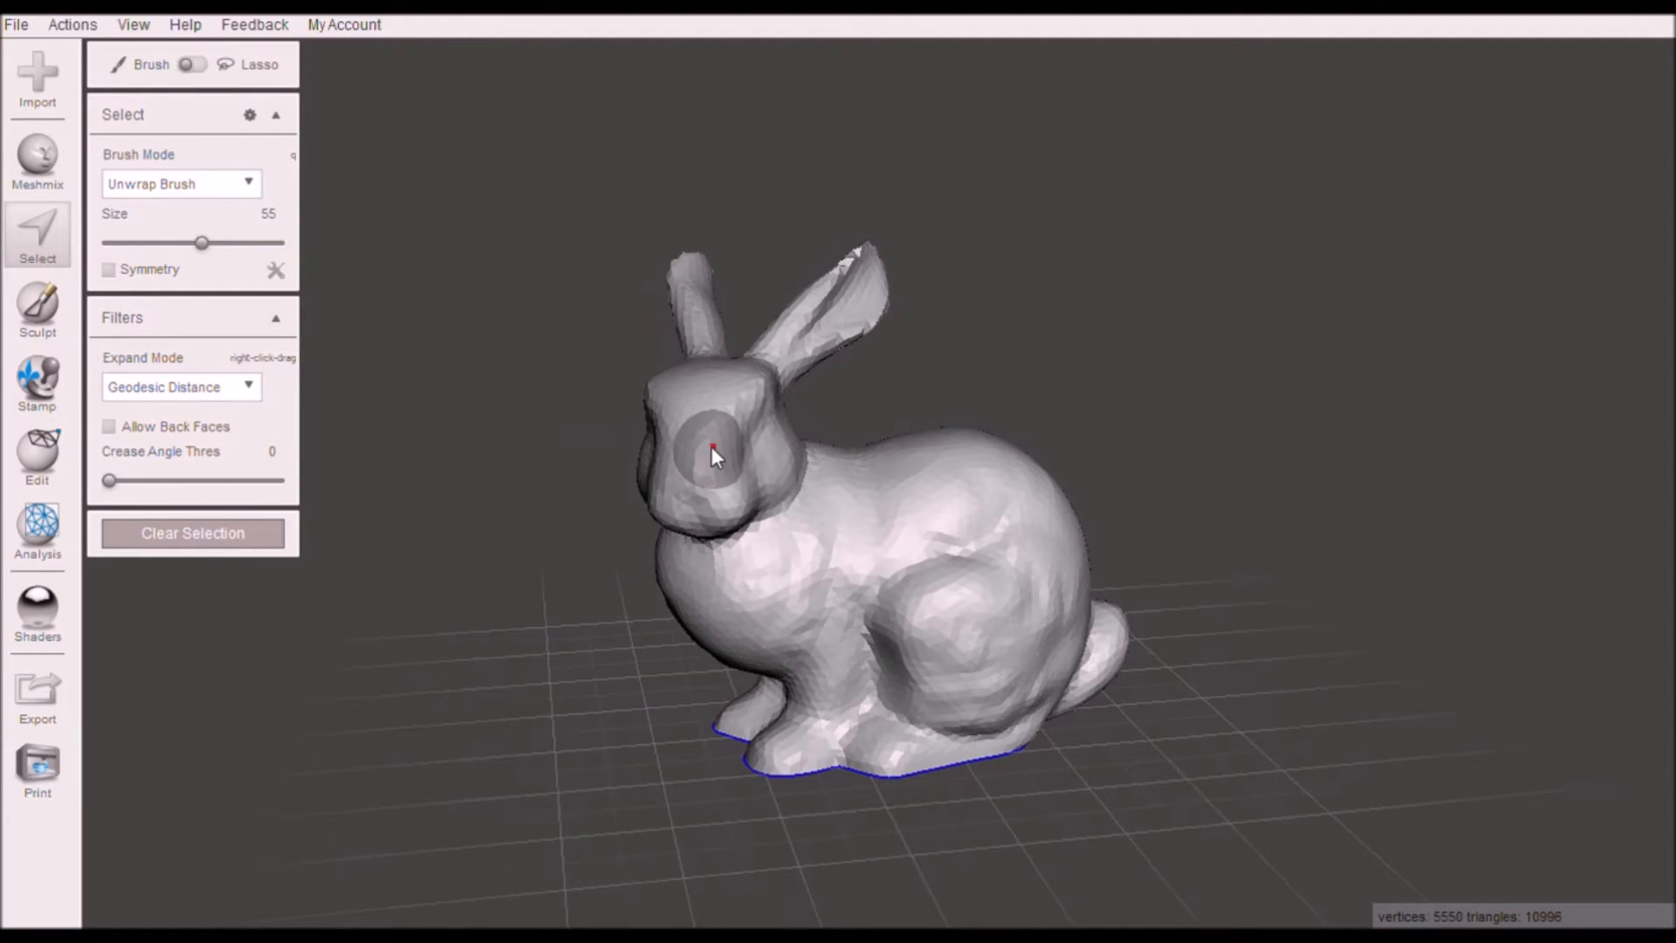
{"action": "mouse_move", "coordinate": [741, 450]}
{"action": "left_mouse_down", "text": "alt"}
{"action": "mouse_move", "coordinate": [683, 411]}
{"action": "mouse_move", "coordinate": [787, 309]}
{"action": "mouse_move", "coordinate": [706, 283]}
{"action": "left_mouse_up", "text": "alt"}
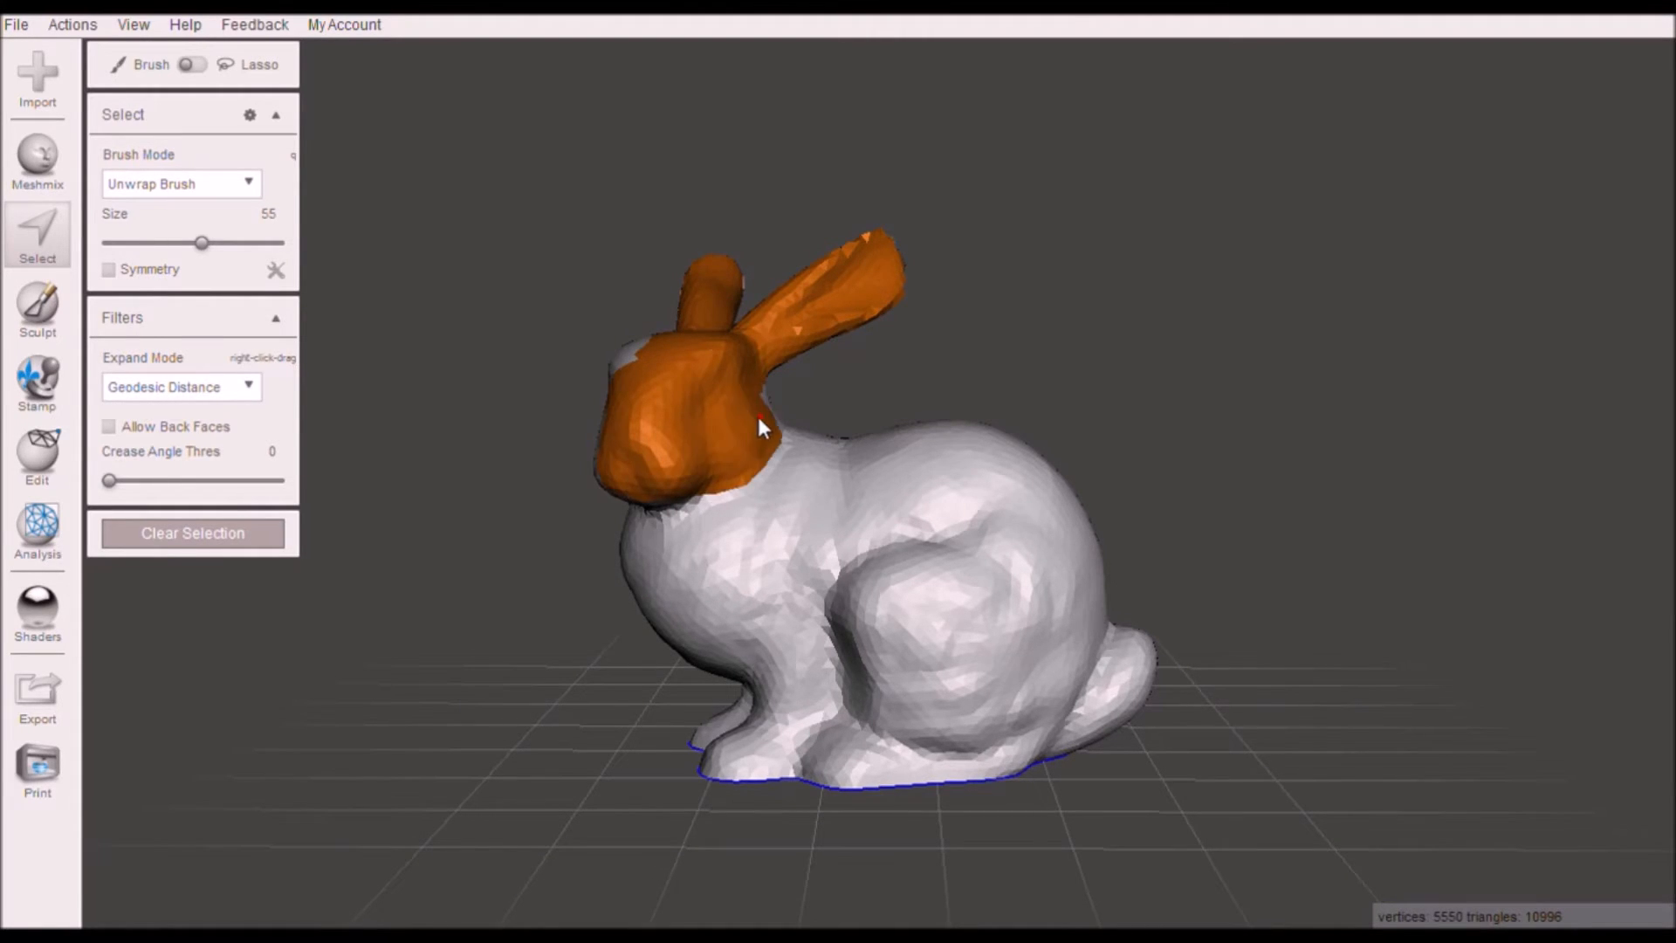
{"action": "left_click_drag", "start_coordinate": [905, 381], "coordinate": [568, 422], "text": "alt"}
{"action": "mouse_move", "coordinate": [917, 373]}
{"action": "left_mouse_down"}
{"action": "mouse_move", "coordinate": [1101, 284]}
{"action": "mouse_move", "coordinate": [864, 285]}
{"action": "mouse_move", "coordinate": [947, 289]}
{"action": "left_mouse_up"}
{"action": "key", "text": "ctrl+z"}
{"action": "key", "text": "ctrl+z"}
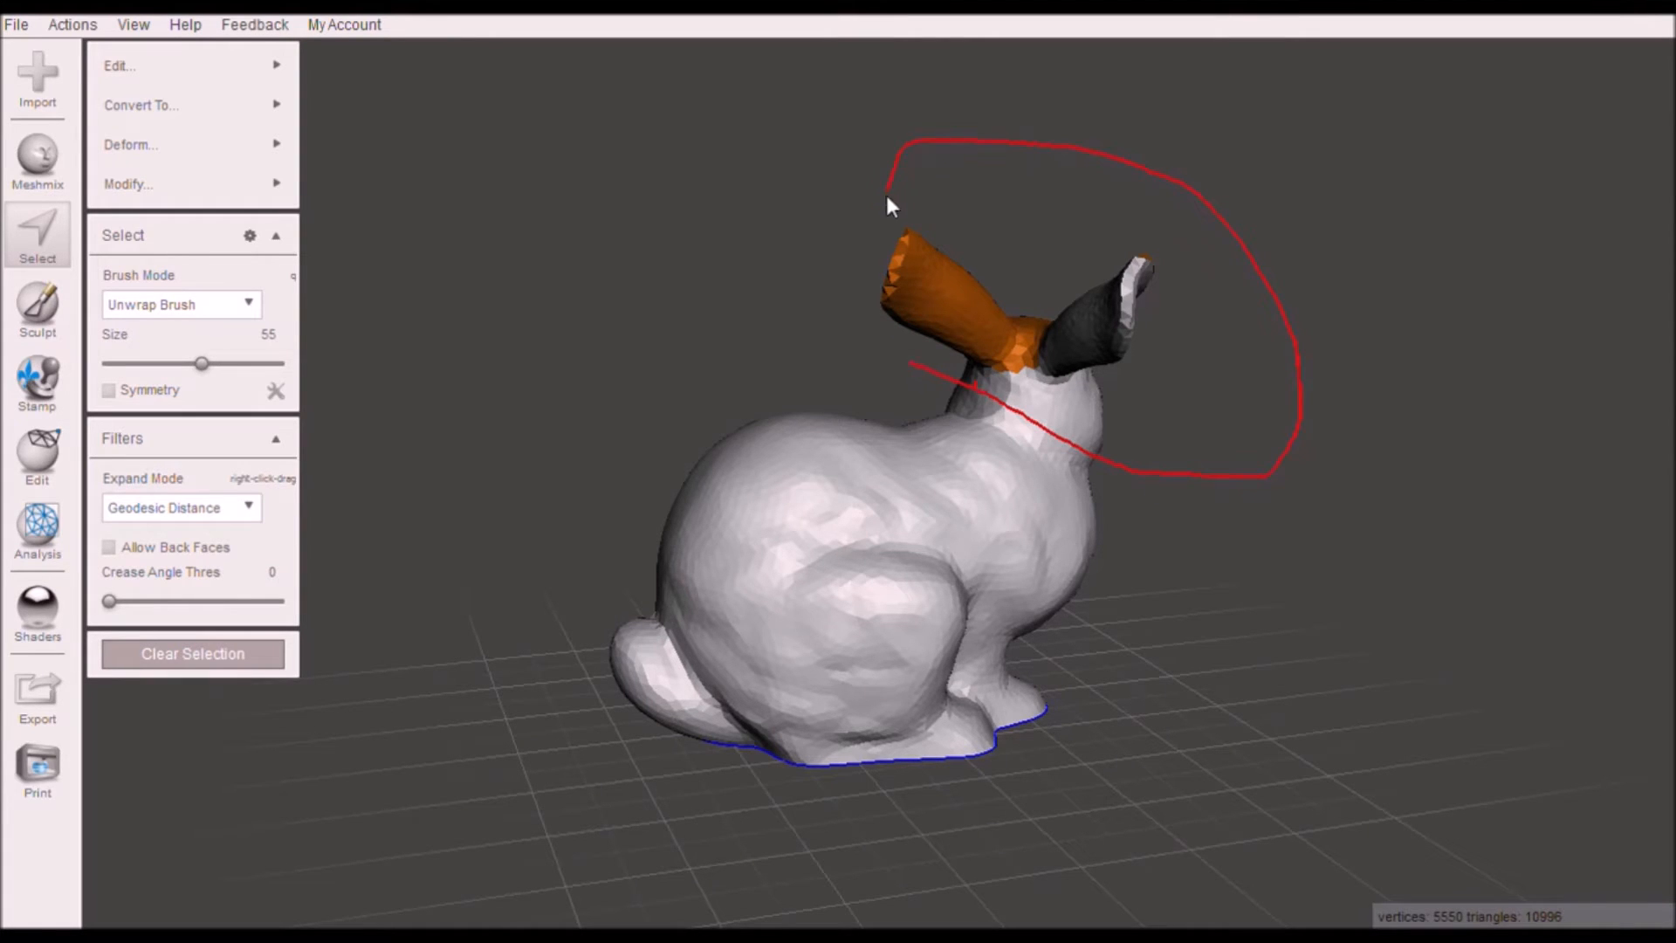
{"action": "left_click_drag", "start_coordinate": [899, 365], "coordinate": [901, 359]}
{"action": "mouse_move", "coordinate": [1374, 416]}
{"action": "left_mouse_down", "text": "alt"}
{"action": "mouse_move", "coordinate": [866, 327]}
{"action": "mouse_move", "coordinate": [684, 360]}
{"action": "mouse_move", "coordinate": [572, 326]}
{"action": "left_mouse_up", "text": "alt"}
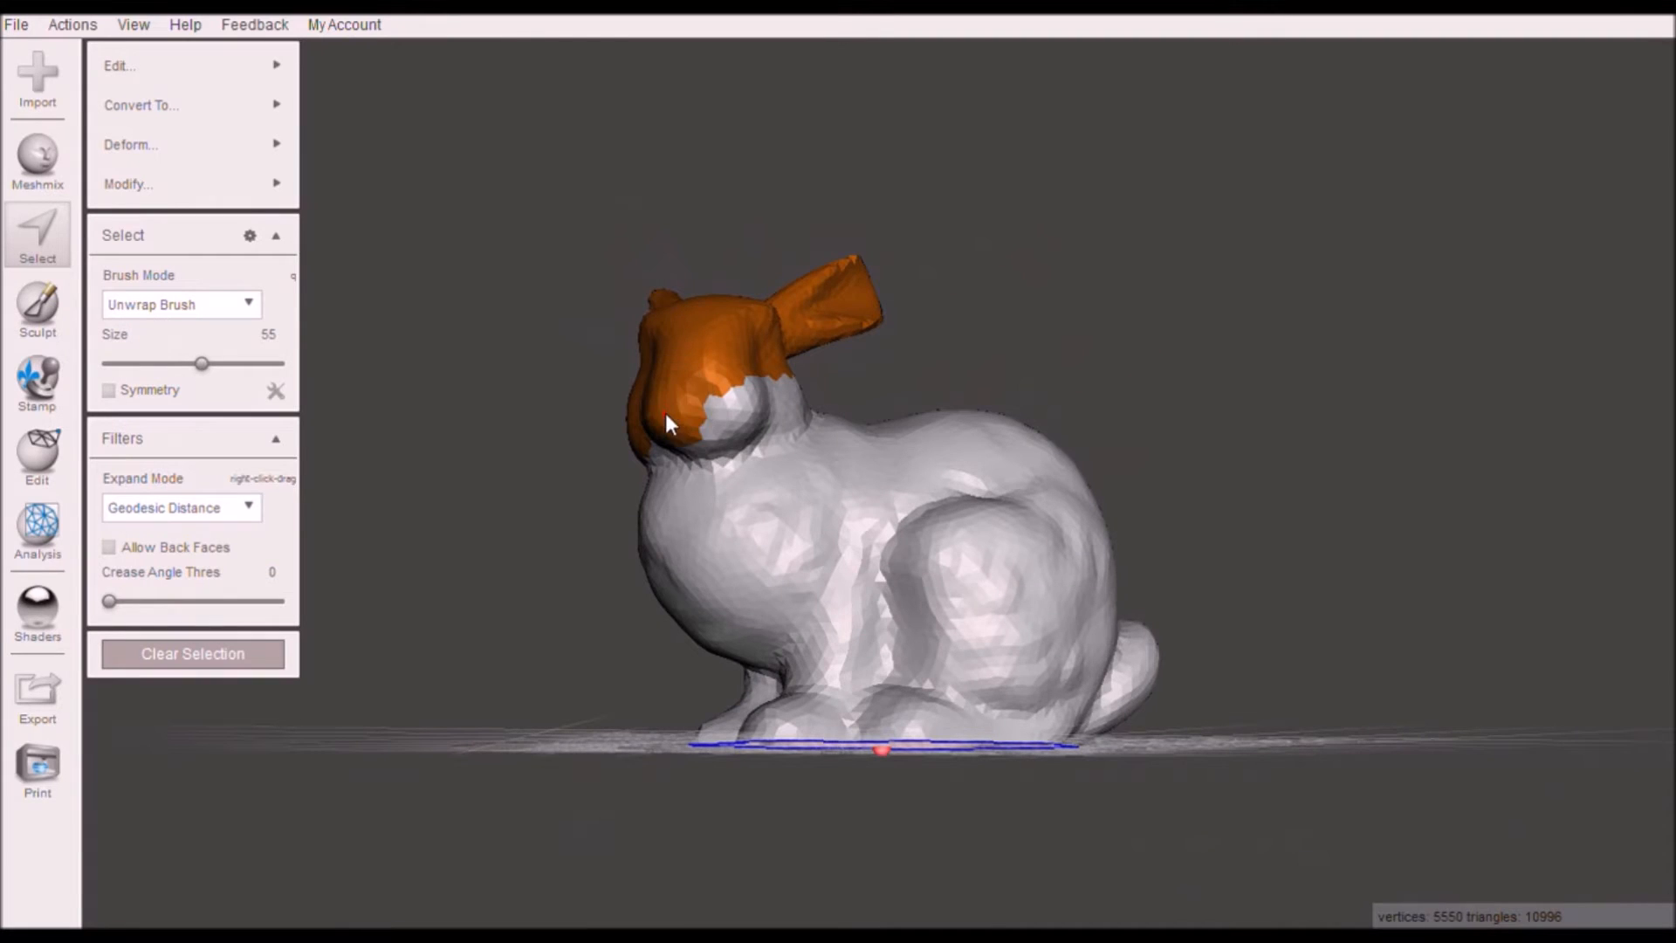
{"action": "left_click_drag", "start_coordinate": [1053, 256], "coordinate": [841, 337], "text": "alt"}
{"action": "key", "text": "Delete"}
{"action": "left_click_drag", "start_coordinate": [553, 420], "coordinate": [1034, 449], "text": "alt"}
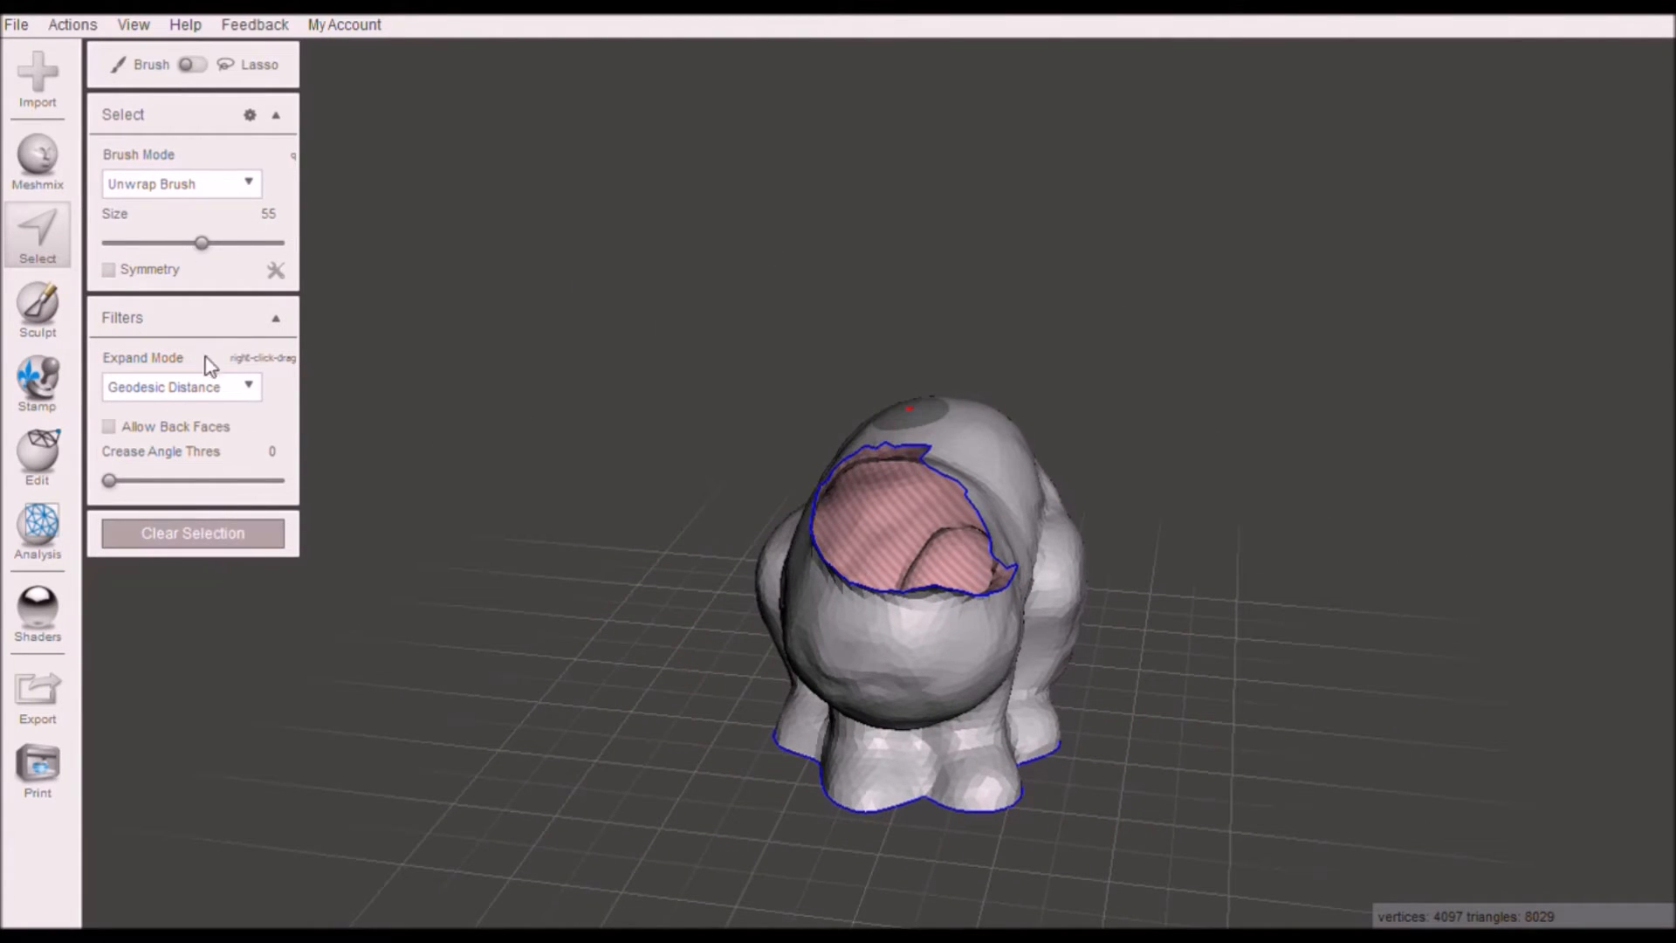
{"action": "left_click", "coordinate": [216, 534]}
Repair the open neck with the Inspector, using the Flat Fill hole mode
{"action": "left_click_drag", "start_coordinate": [535, 550], "coordinate": [474, 548], "text": "alt"}
{"action": "left_click_drag", "start_coordinate": [1208, 679], "coordinate": [939, 479], "text": "alt"}
{"action": "left_click_drag", "start_coordinate": [782, 486], "coordinate": [882, 543], "text": "alt"}
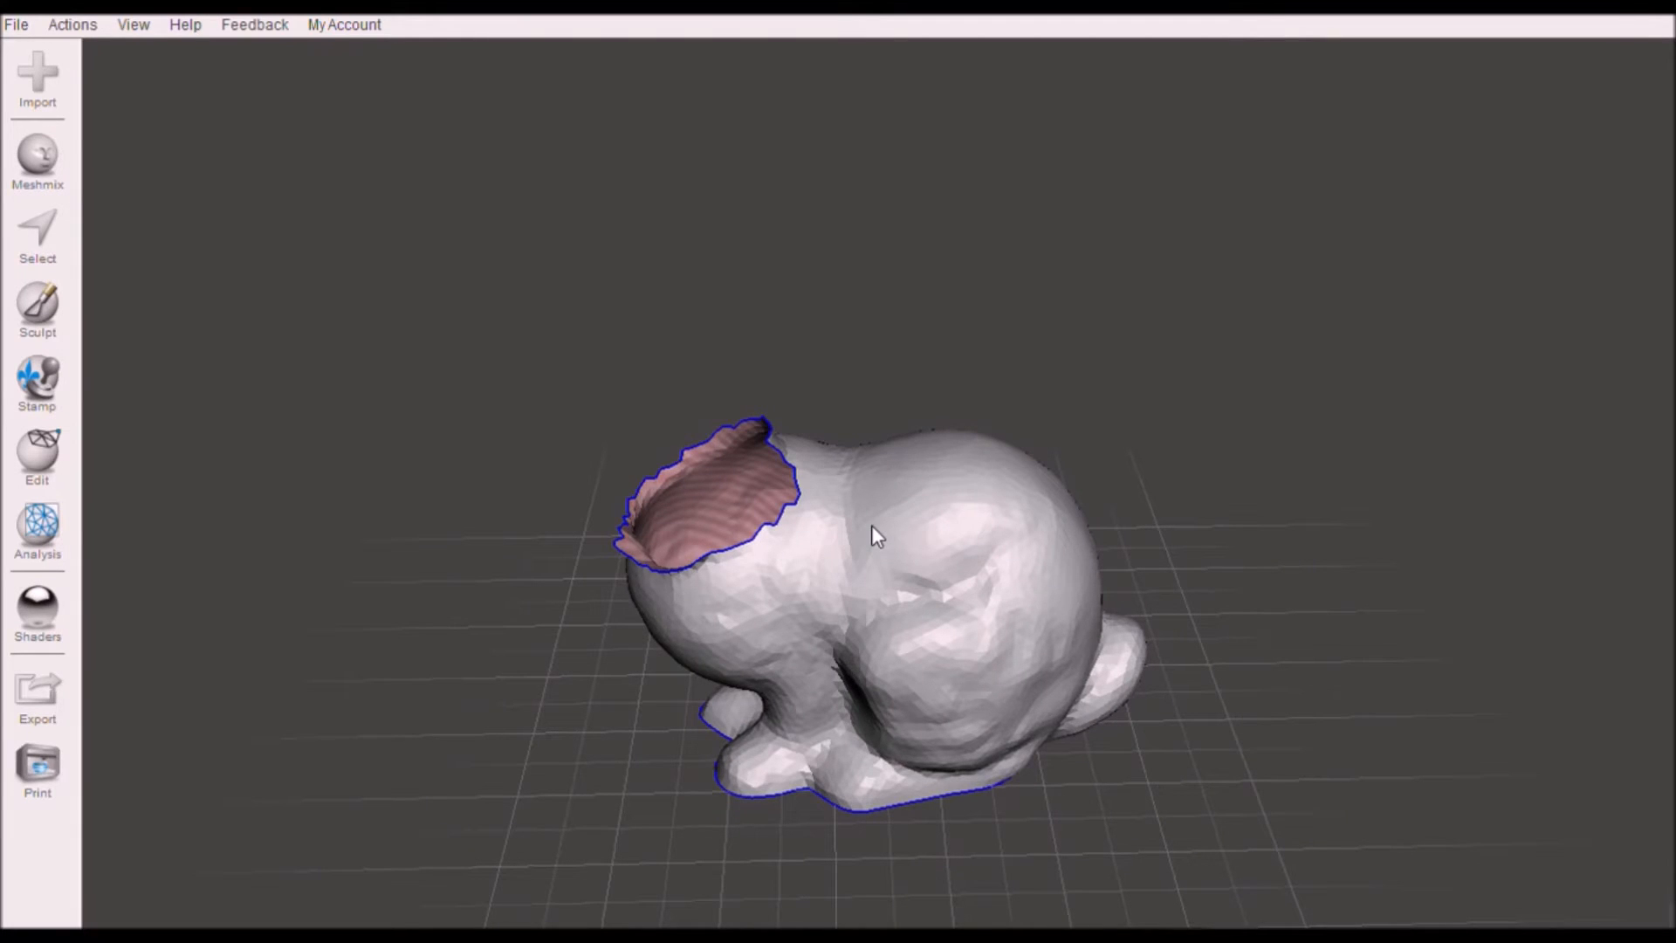
{"action": "left_click_drag", "start_coordinate": [1007, 625], "coordinate": [1111, 573], "text": "alt"}
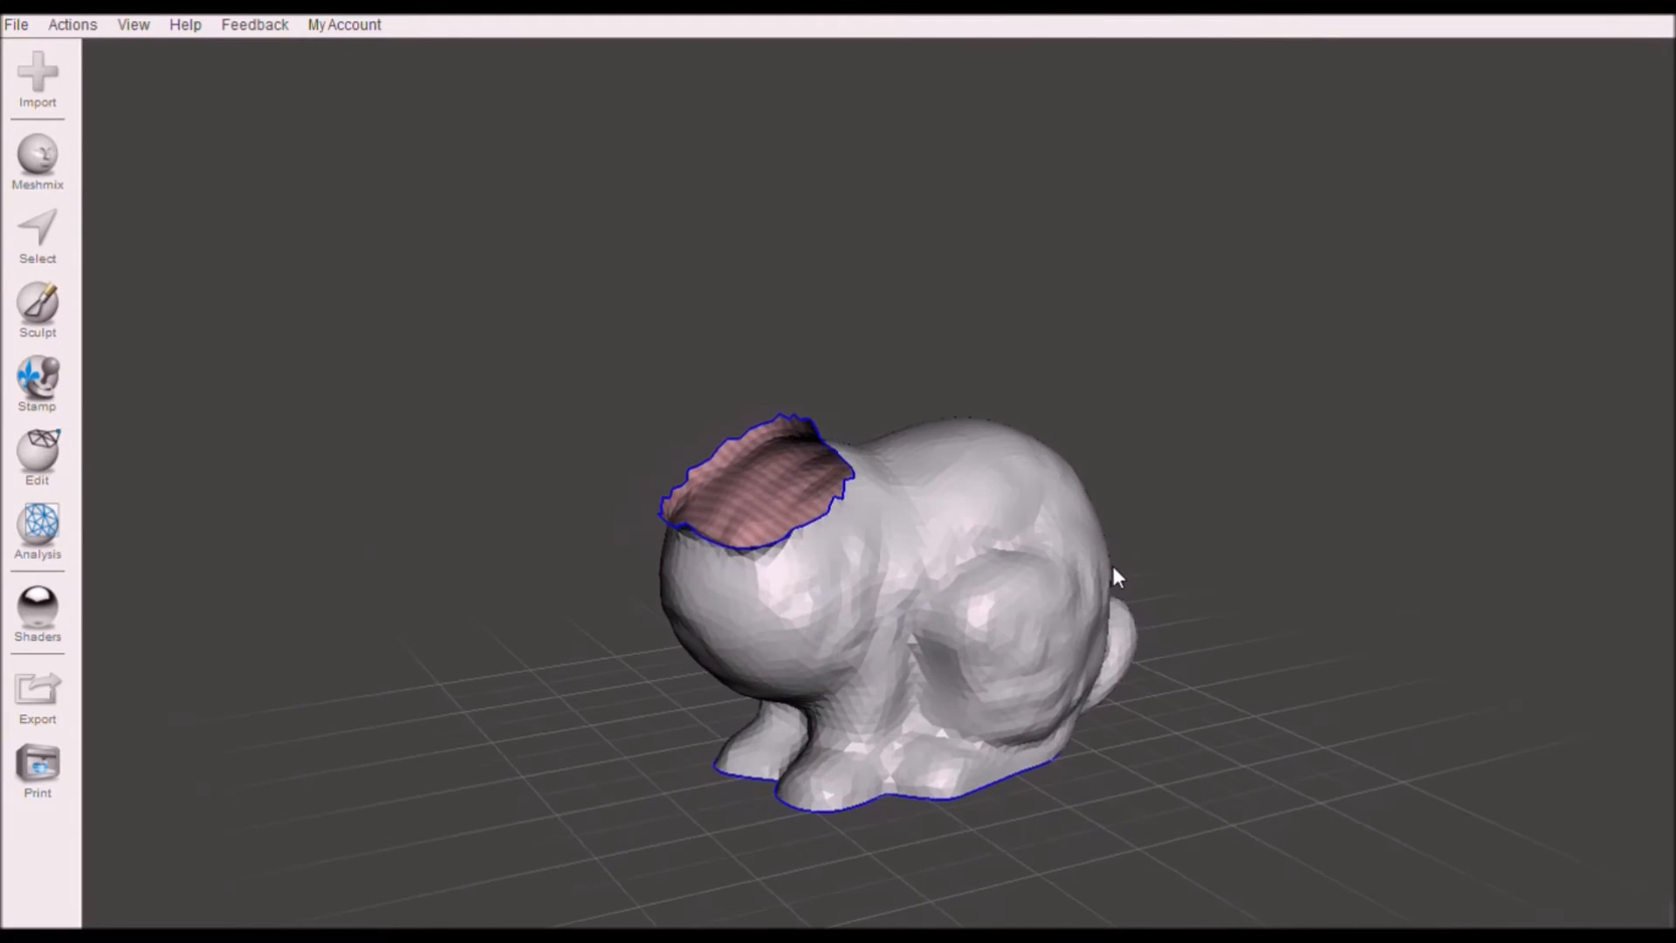
{"action": "left_click_drag", "start_coordinate": [1201, 546], "coordinate": [1149, 579], "text": "alt"}
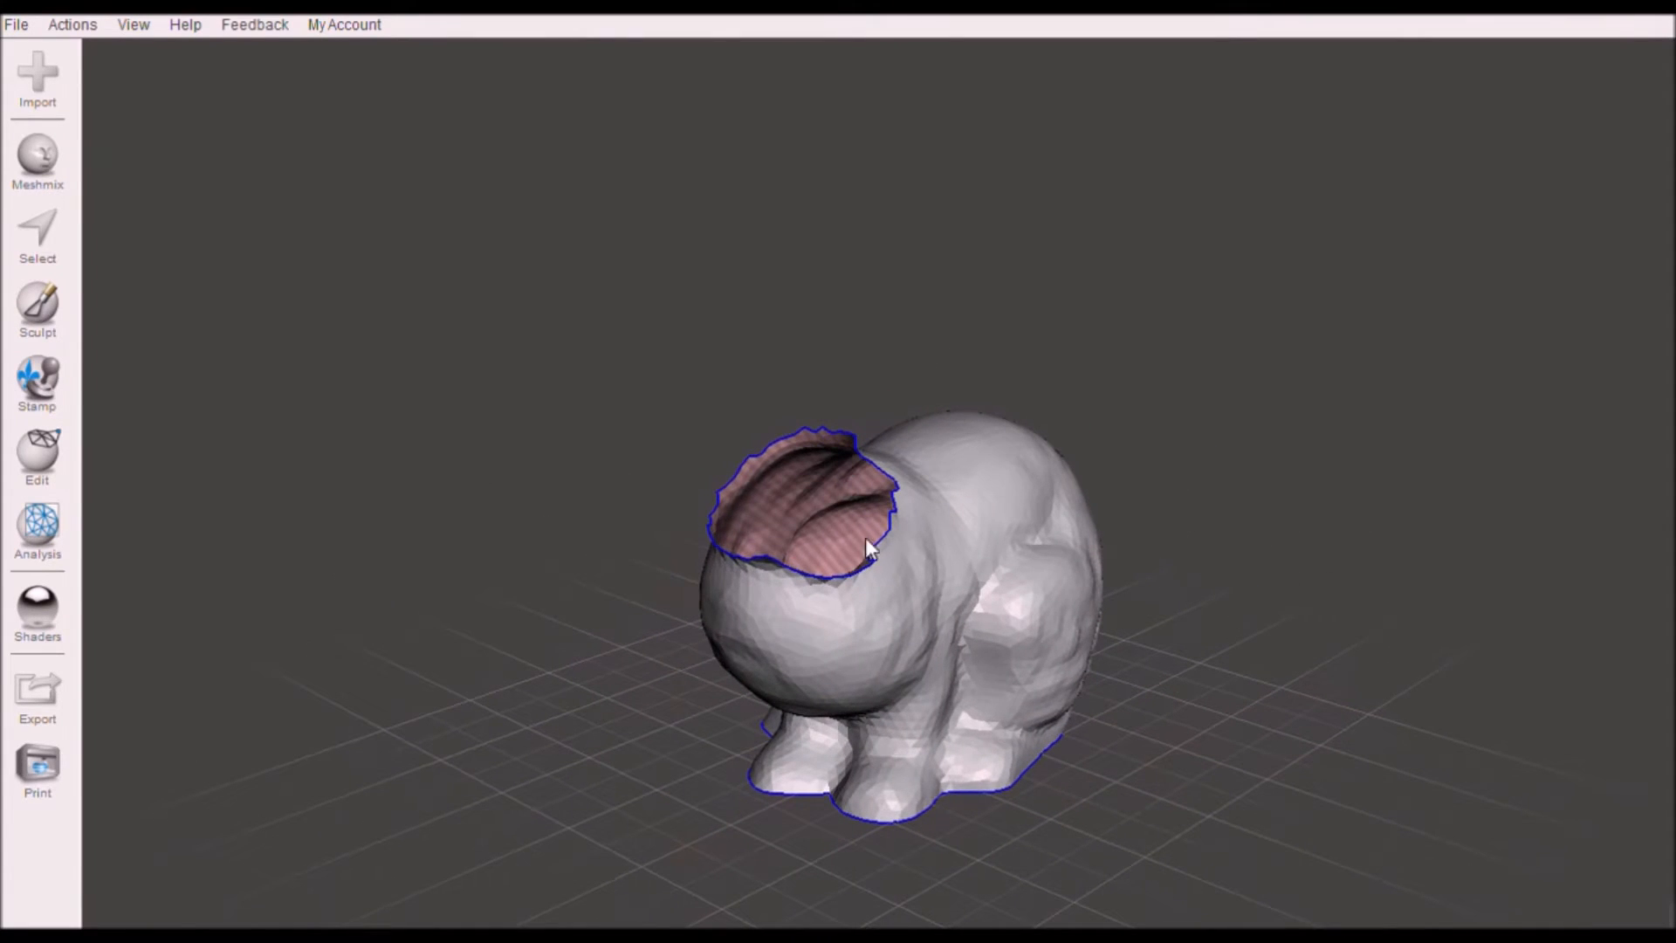
{"action": "left_click_drag", "start_coordinate": [890, 520], "coordinate": [1081, 546], "text": "alt"}
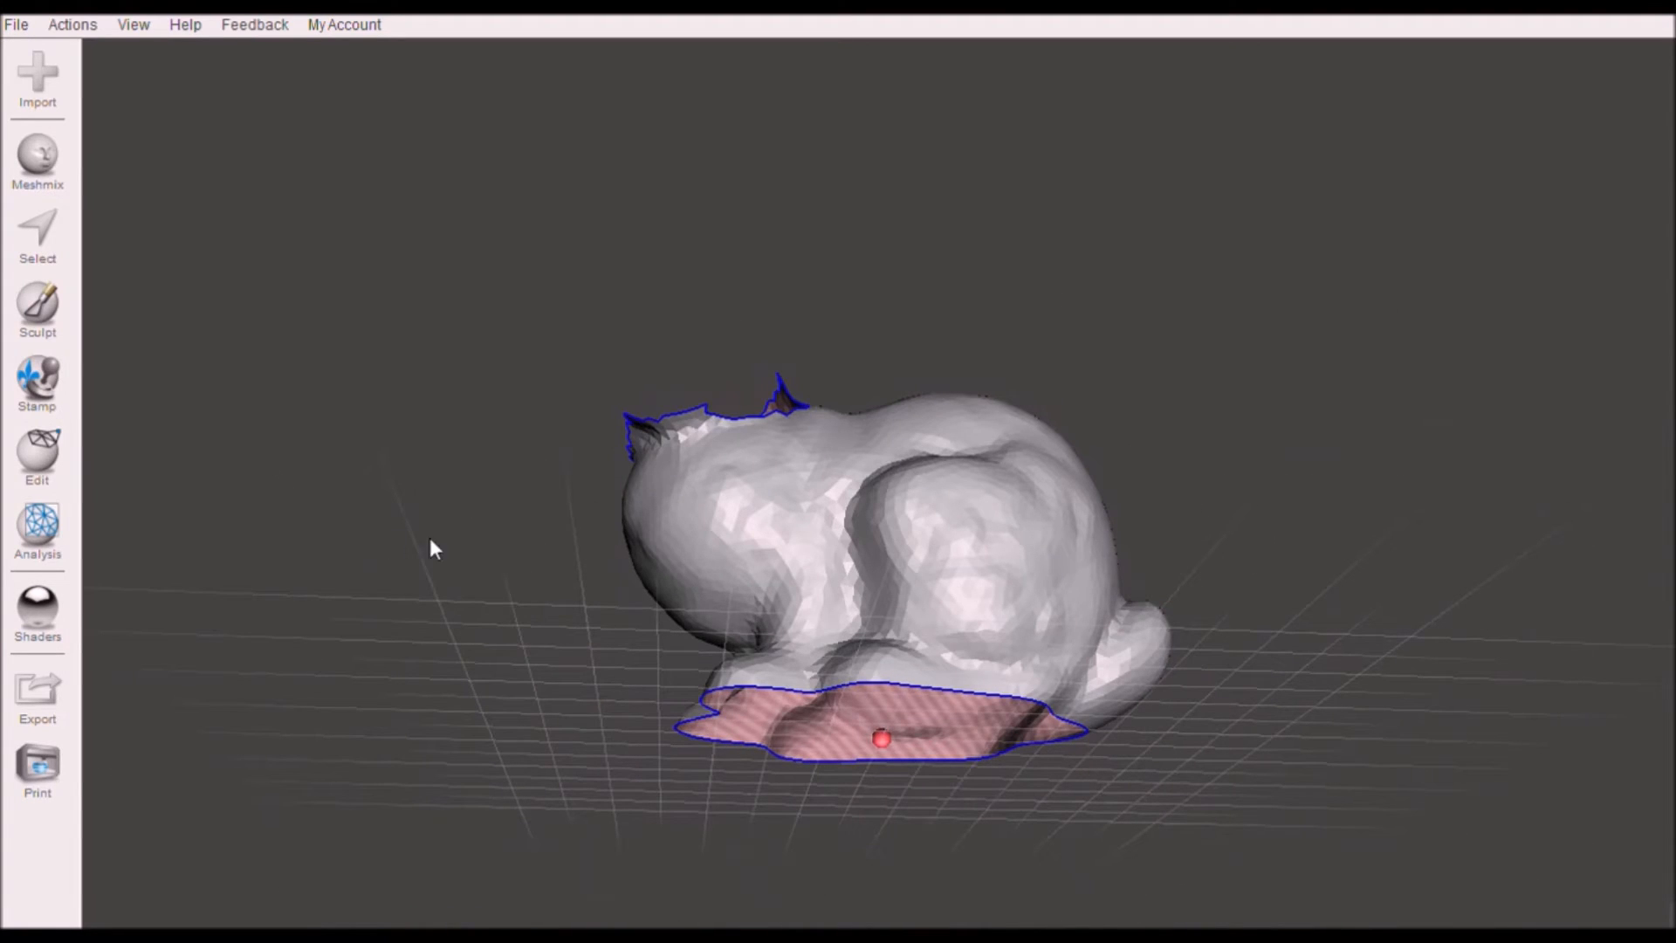
{"action": "left_click", "coordinate": [38, 528]}
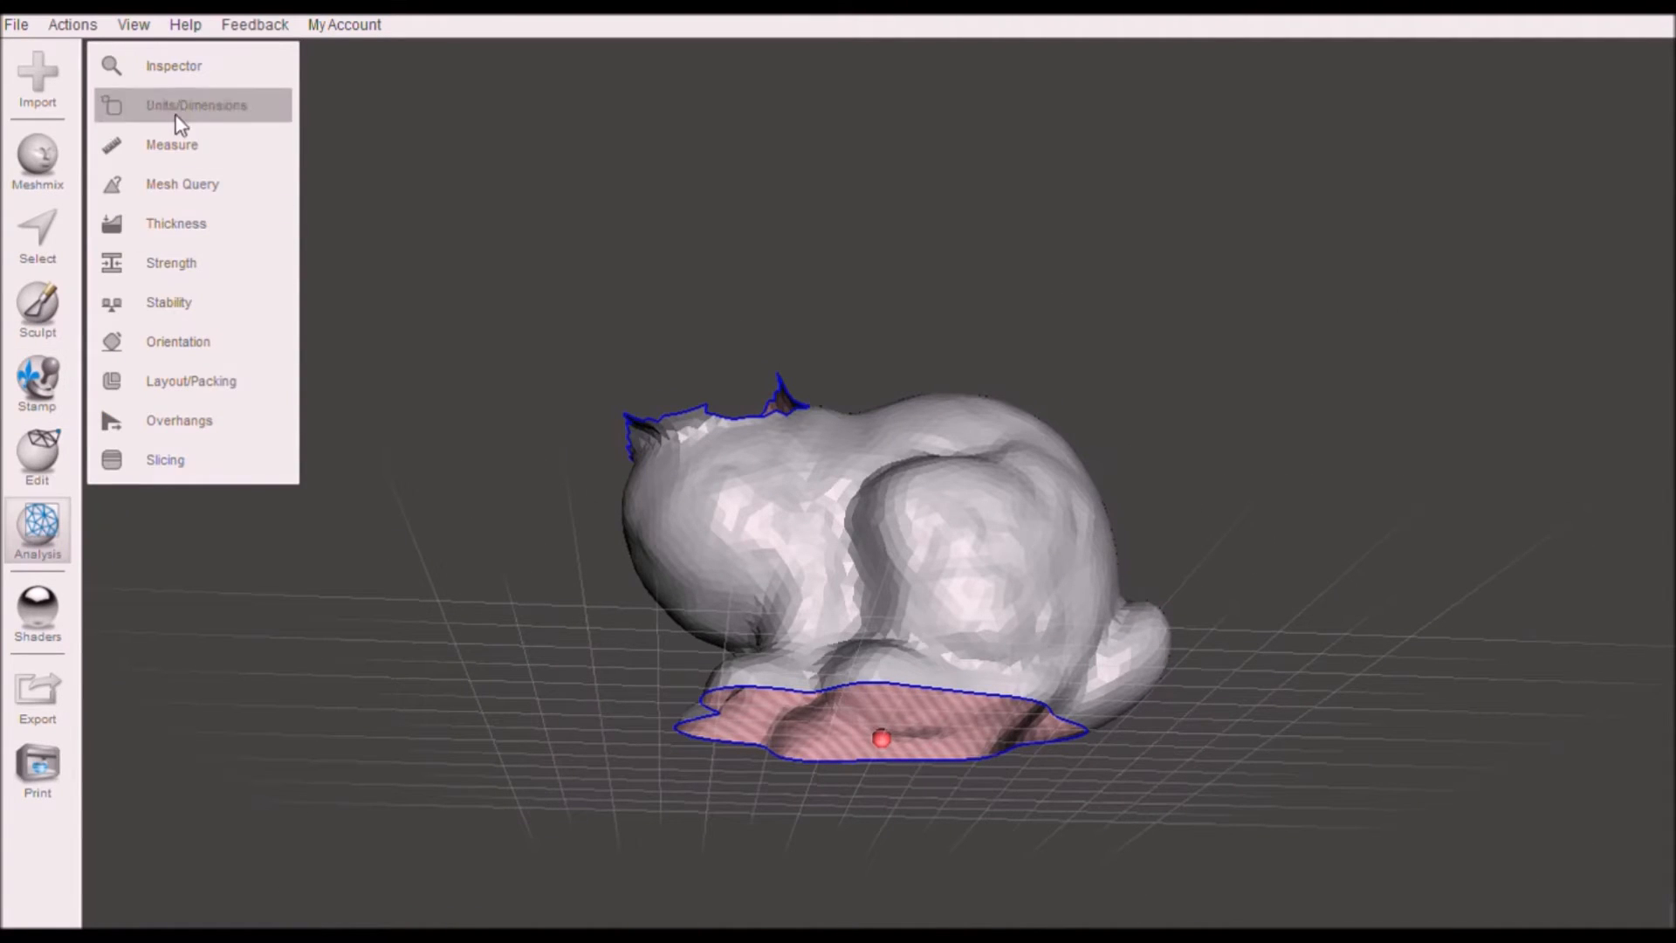
{"action": "left_click", "coordinate": [188, 65]}
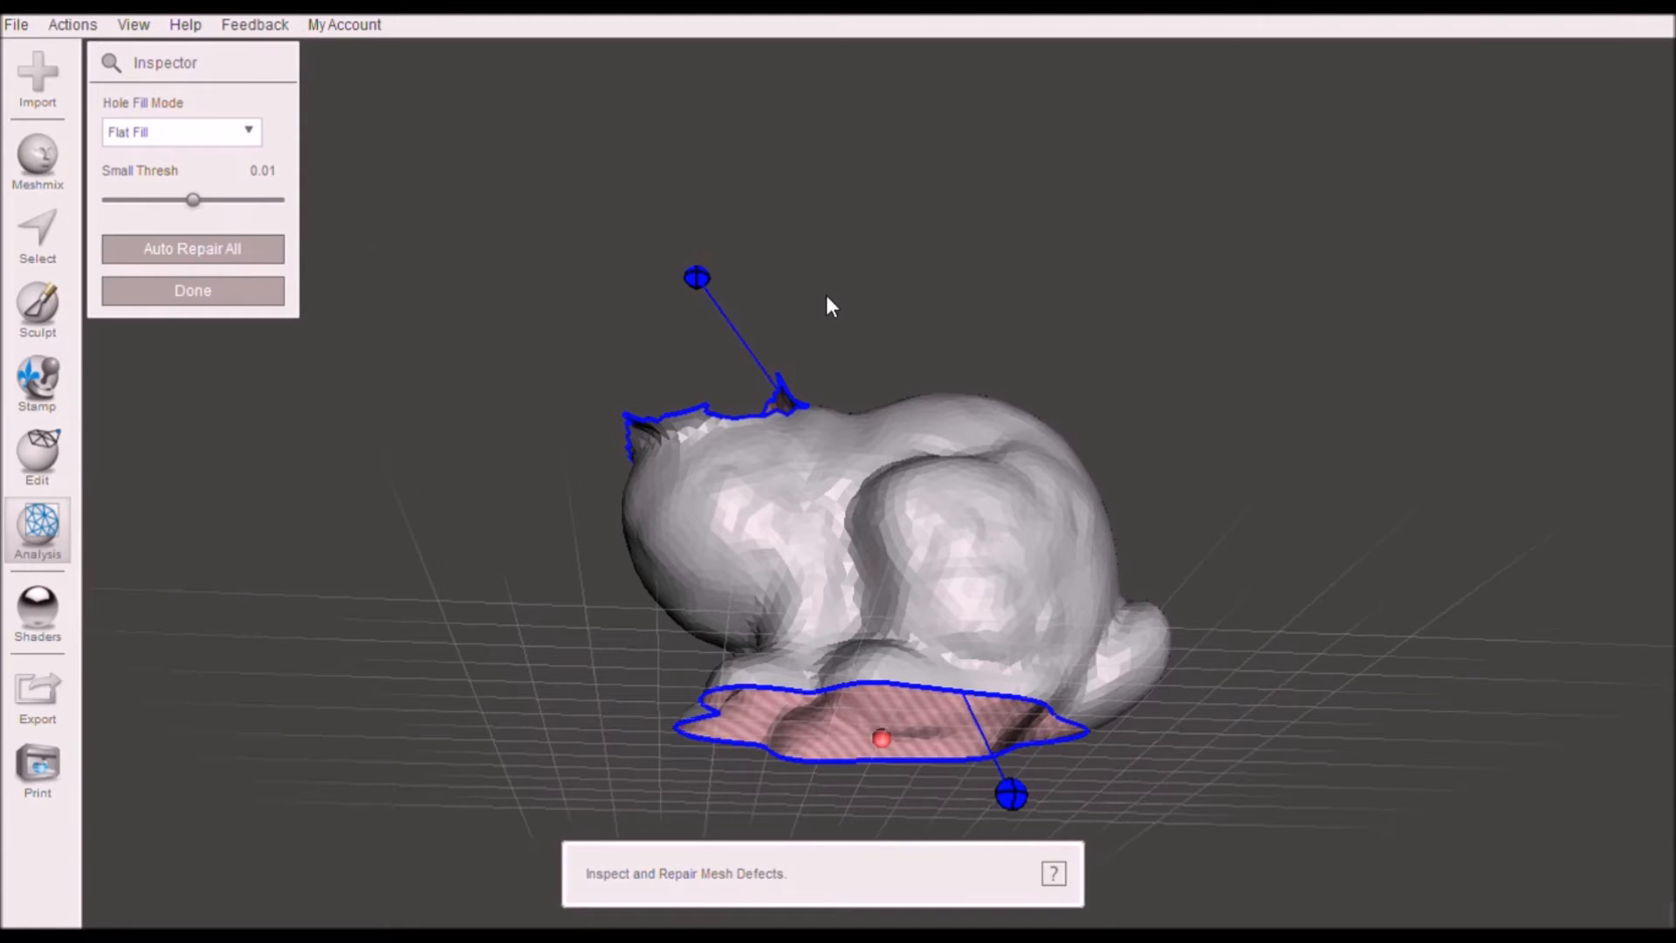
{"action": "left_click_drag", "start_coordinate": [826, 295], "coordinate": [892, 395], "text": "alt"}
{"action": "left_click", "coordinate": [705, 267]}
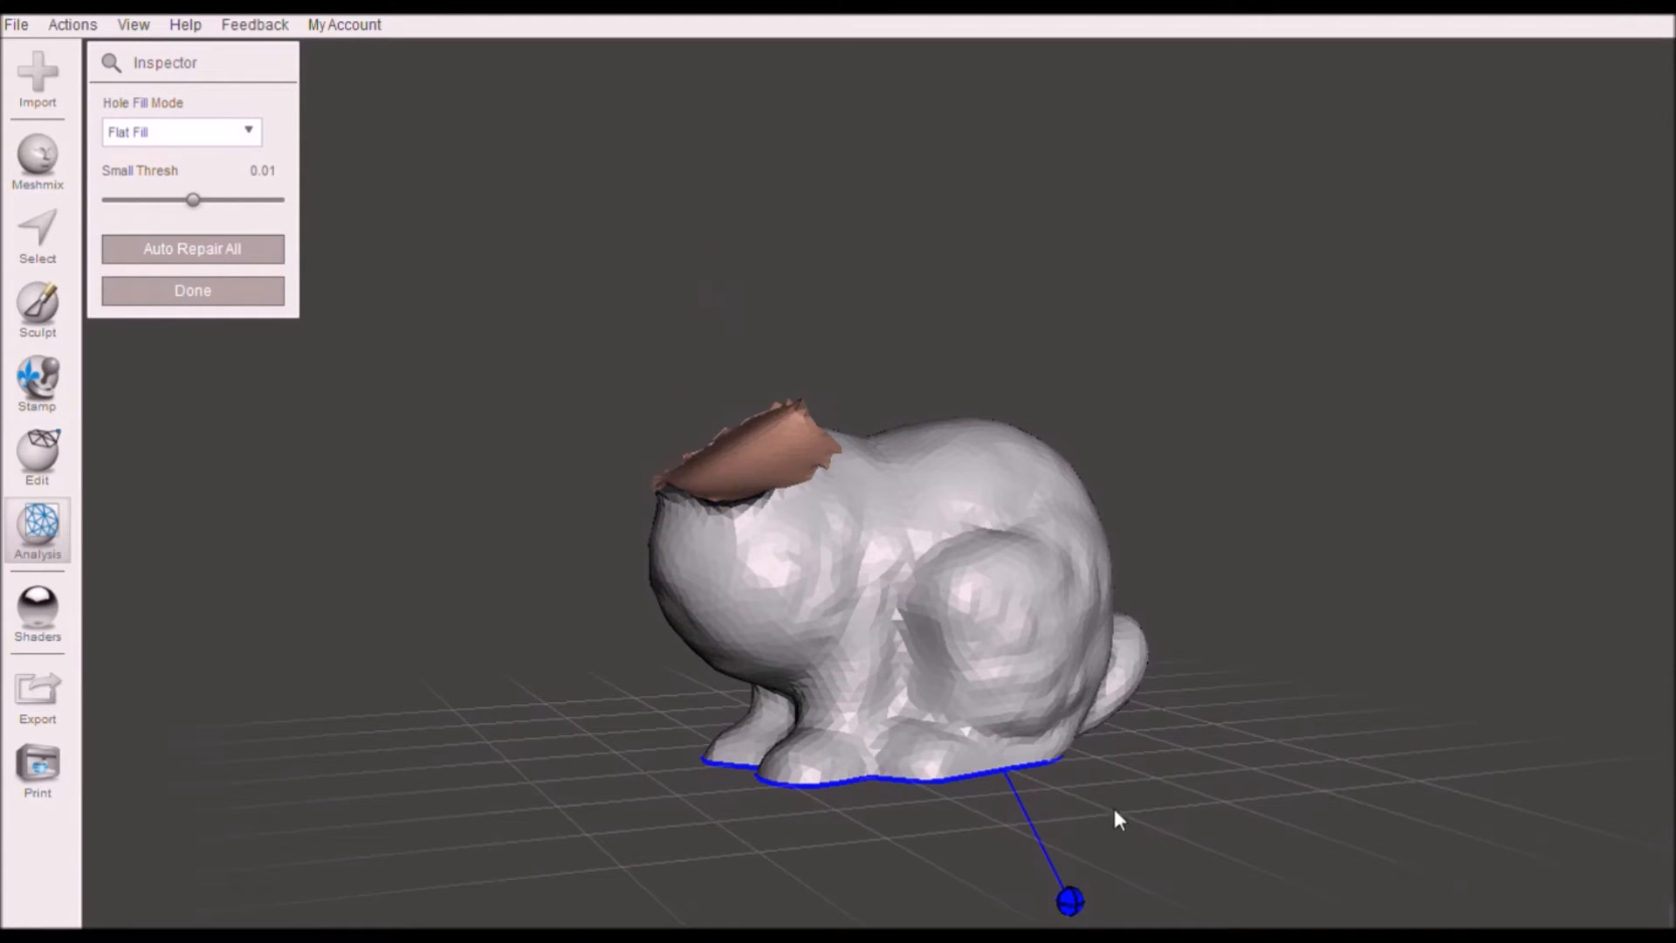
Fill the hole in the bunny's base with a flat fill and finish the inspection
{"action": "left_click", "coordinate": [1070, 900]}
{"action": "mouse_move", "coordinate": [1156, 816]}
{"action": "left_mouse_down", "text": "alt"}
{"action": "mouse_move", "coordinate": [1132, 608]}
{"action": "mouse_move", "coordinate": [976, 402]}
{"action": "left_mouse_up", "text": "alt"}
{"action": "left_click_drag", "start_coordinate": [811, 560], "coordinate": [926, 523], "text": "alt"}
{"action": "left_click", "coordinate": [254, 297]}
Choose a smoothing sculpt brush and smooth the jagged rim all around the filled neck
{"action": "left_click_drag", "start_coordinate": [1033, 592], "coordinate": [872, 522], "text": "alt"}
{"action": "left_click", "coordinate": [32, 328]}
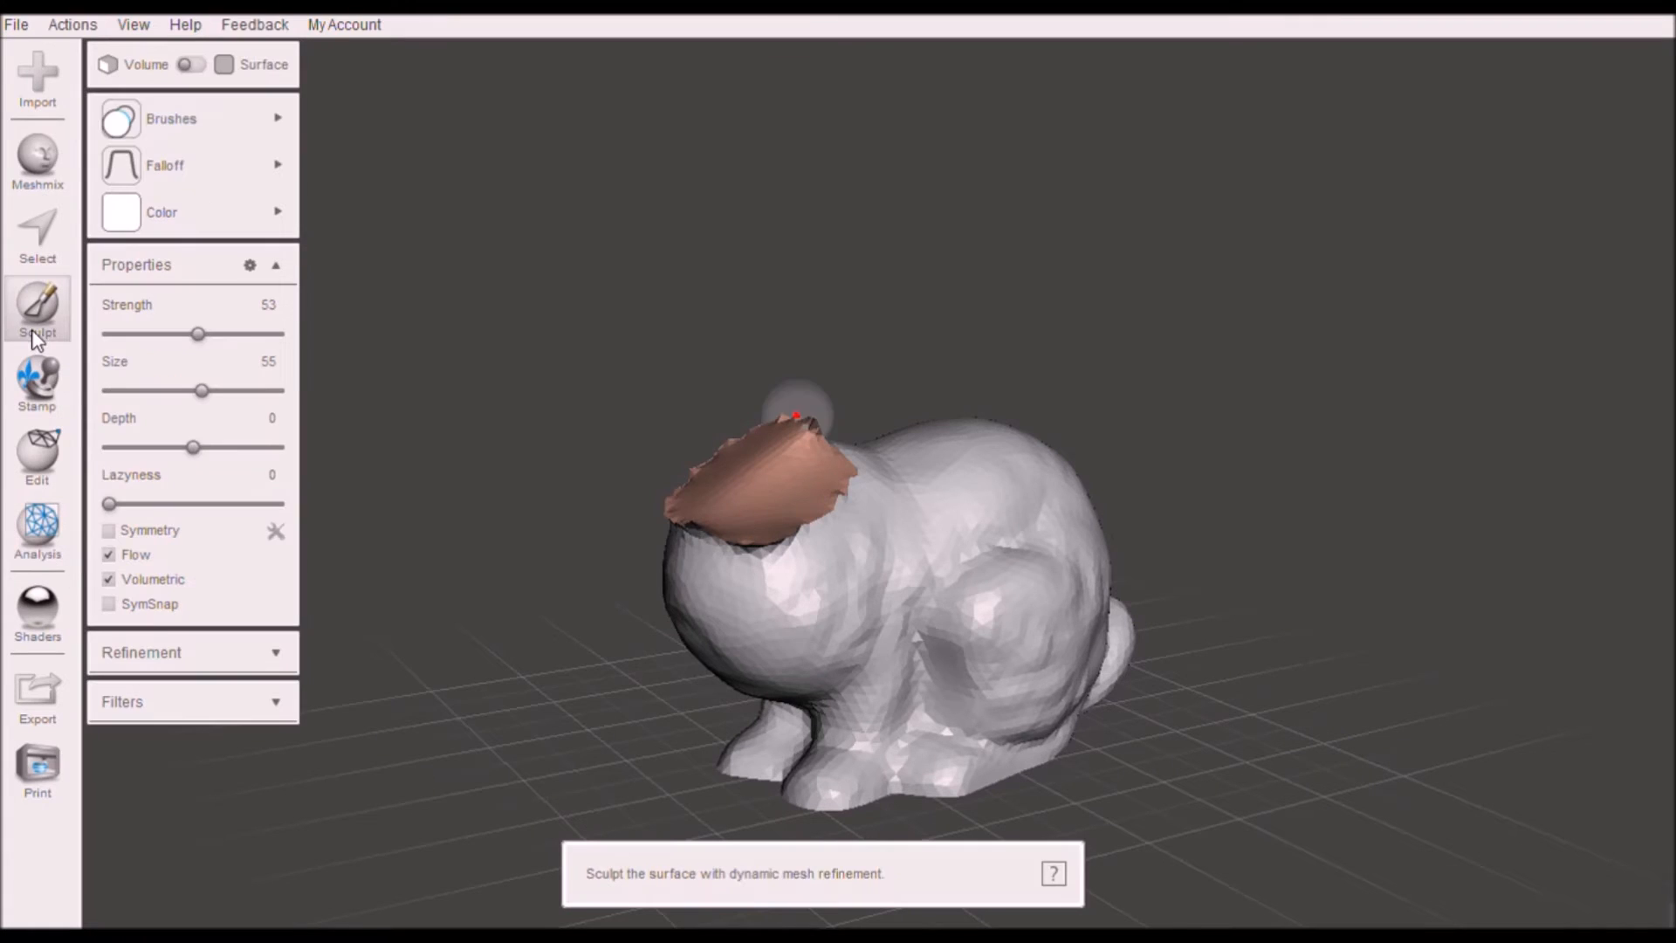
{"action": "left_click", "coordinate": [166, 119]}
{"action": "left_click", "coordinate": [392, 522]}
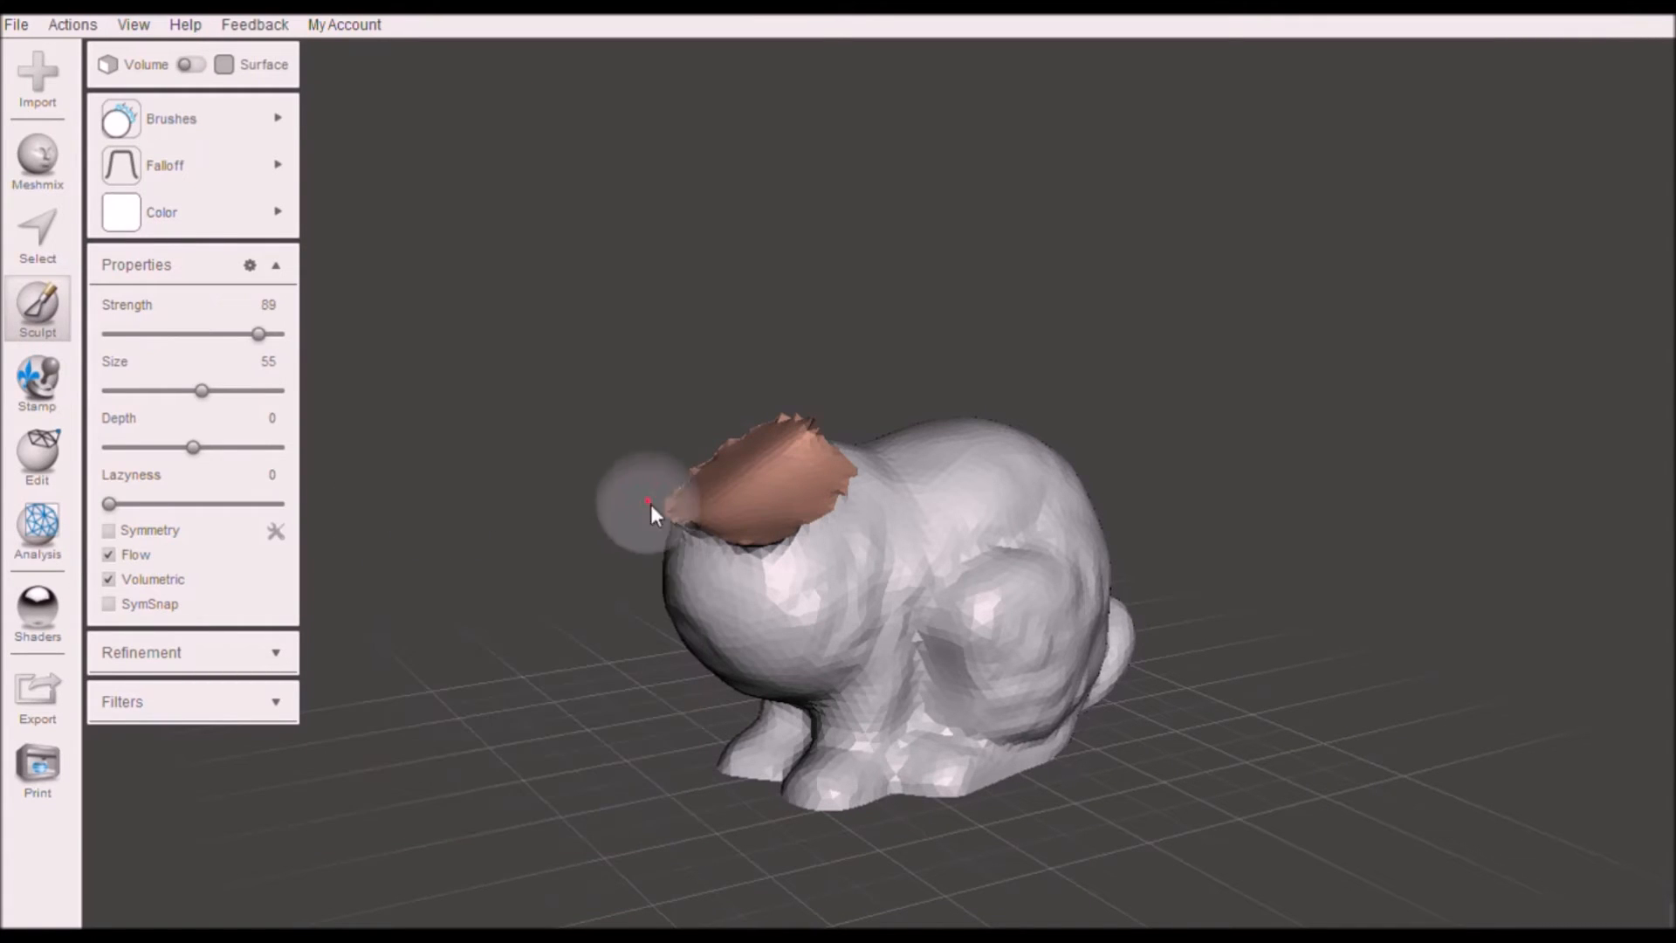
{"action": "left_click_drag", "start_coordinate": [726, 504], "coordinate": [656, 497], "text": "alt"}
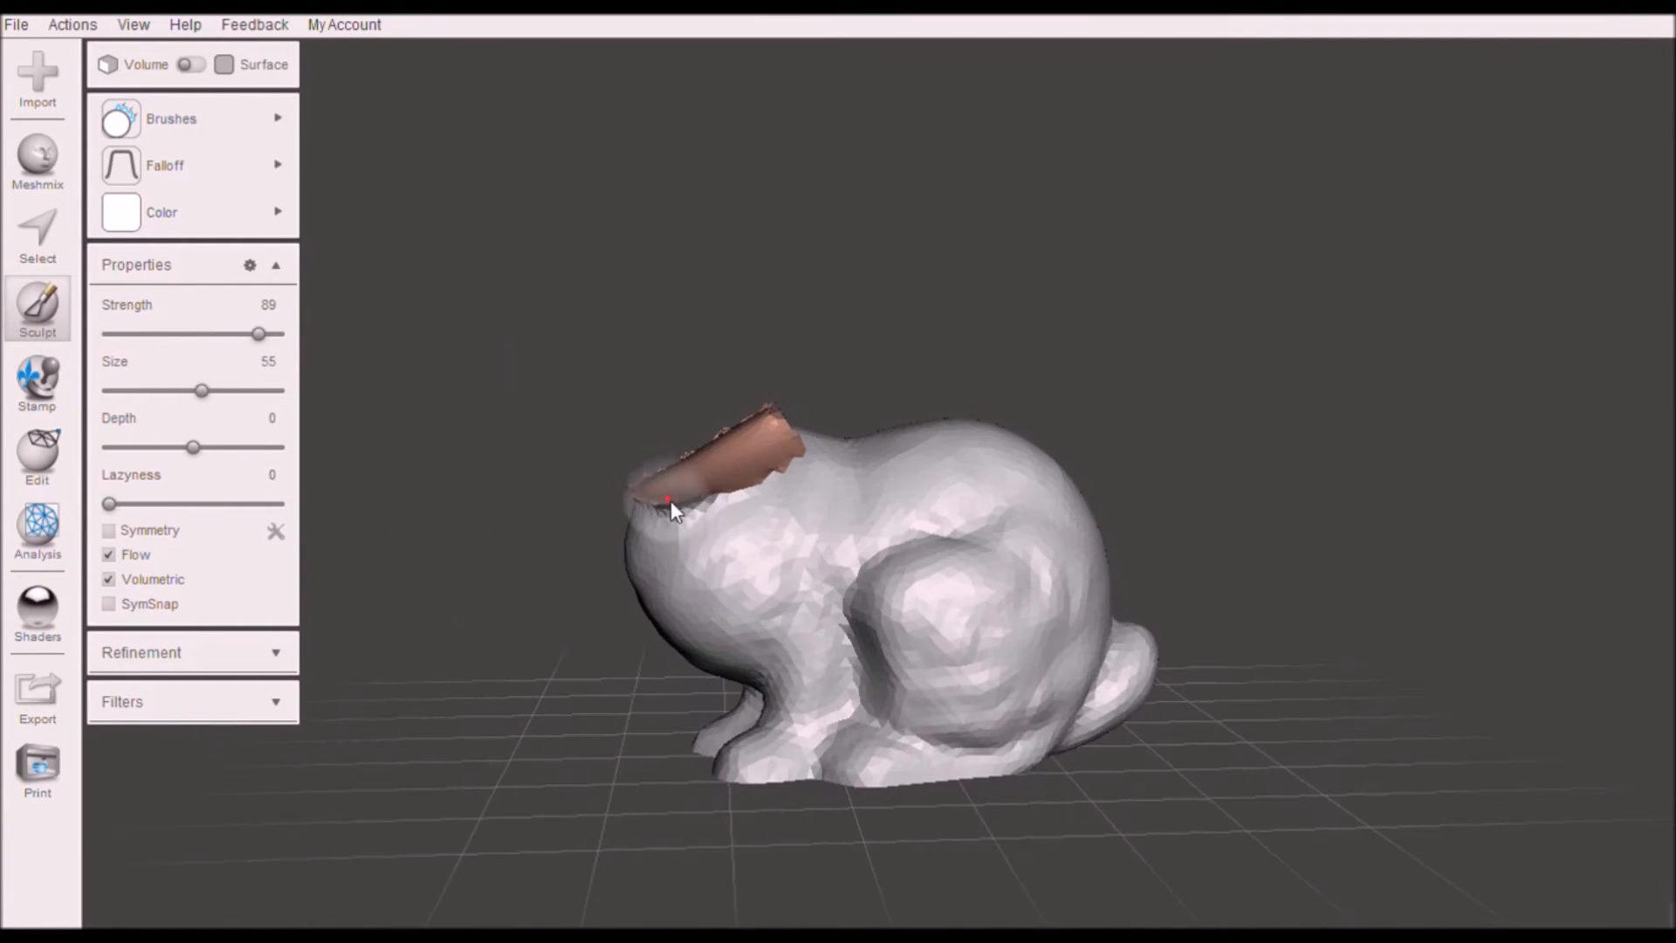
{"action": "left_click_drag", "start_coordinate": [776, 446], "coordinate": [1144, 455], "text": "alt"}
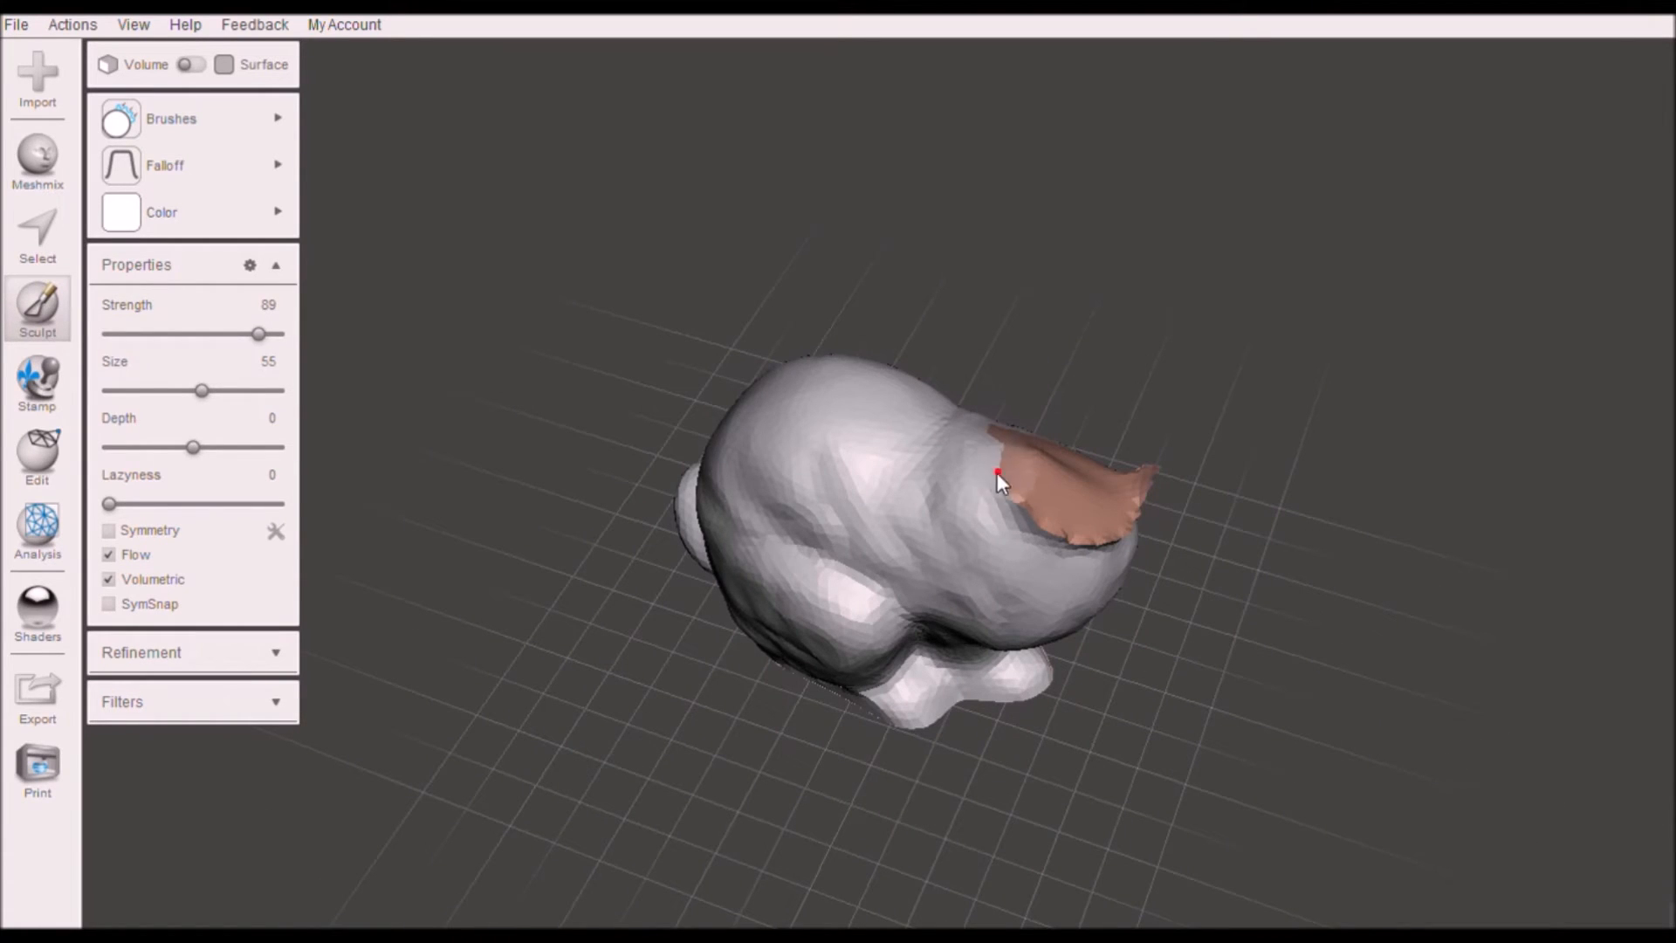
{"action": "left_click_drag", "start_coordinate": [1266, 527], "coordinate": [857, 579], "text": "alt"}
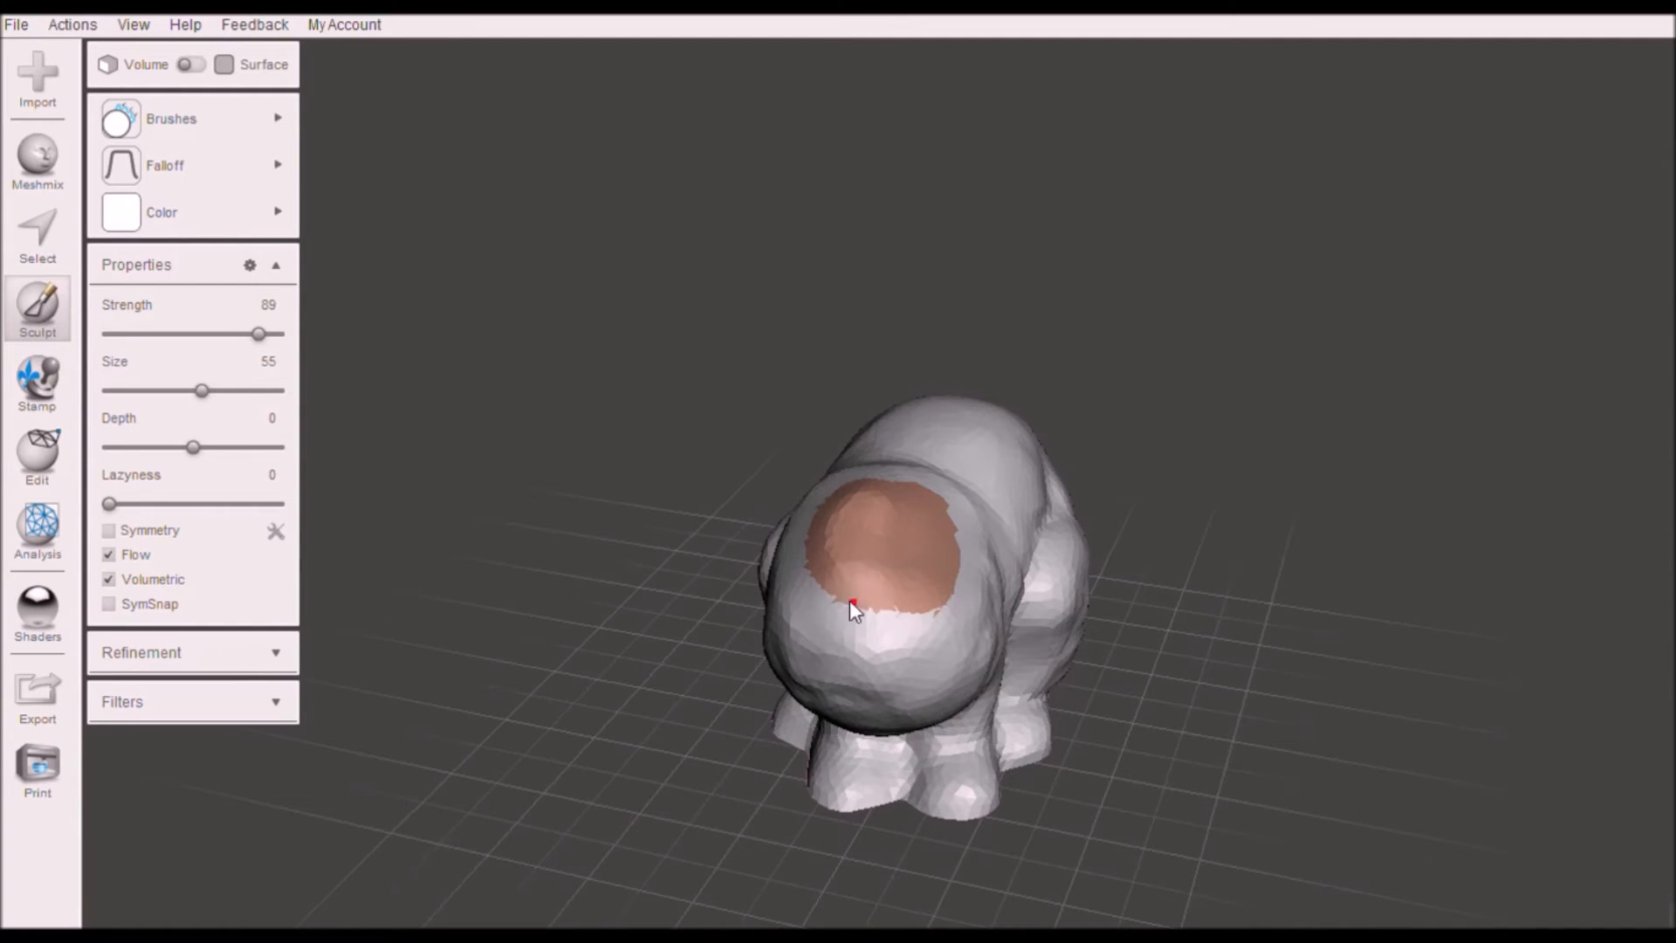
{"action": "left_click_drag", "start_coordinate": [871, 561], "coordinate": [928, 523], "text": "alt"}
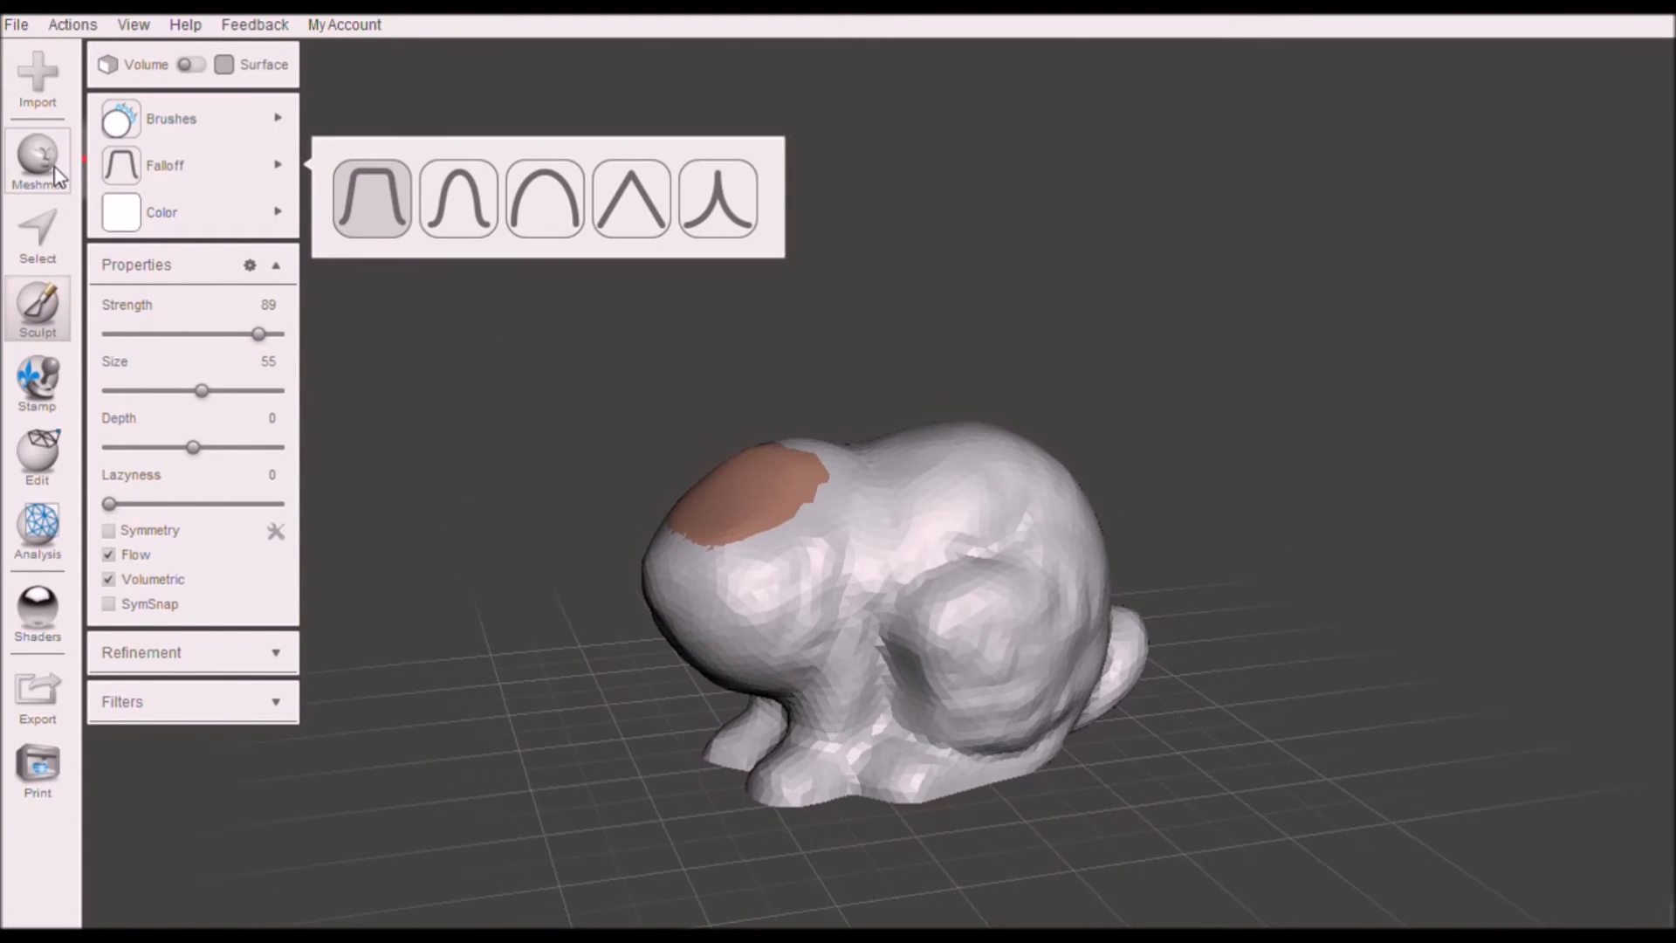
Place the horned cow head from the Heads parts library onto the front of the bunny's body
{"action": "left_click", "coordinate": [55, 171]}
{"action": "left_click", "coordinate": [183, 83]}
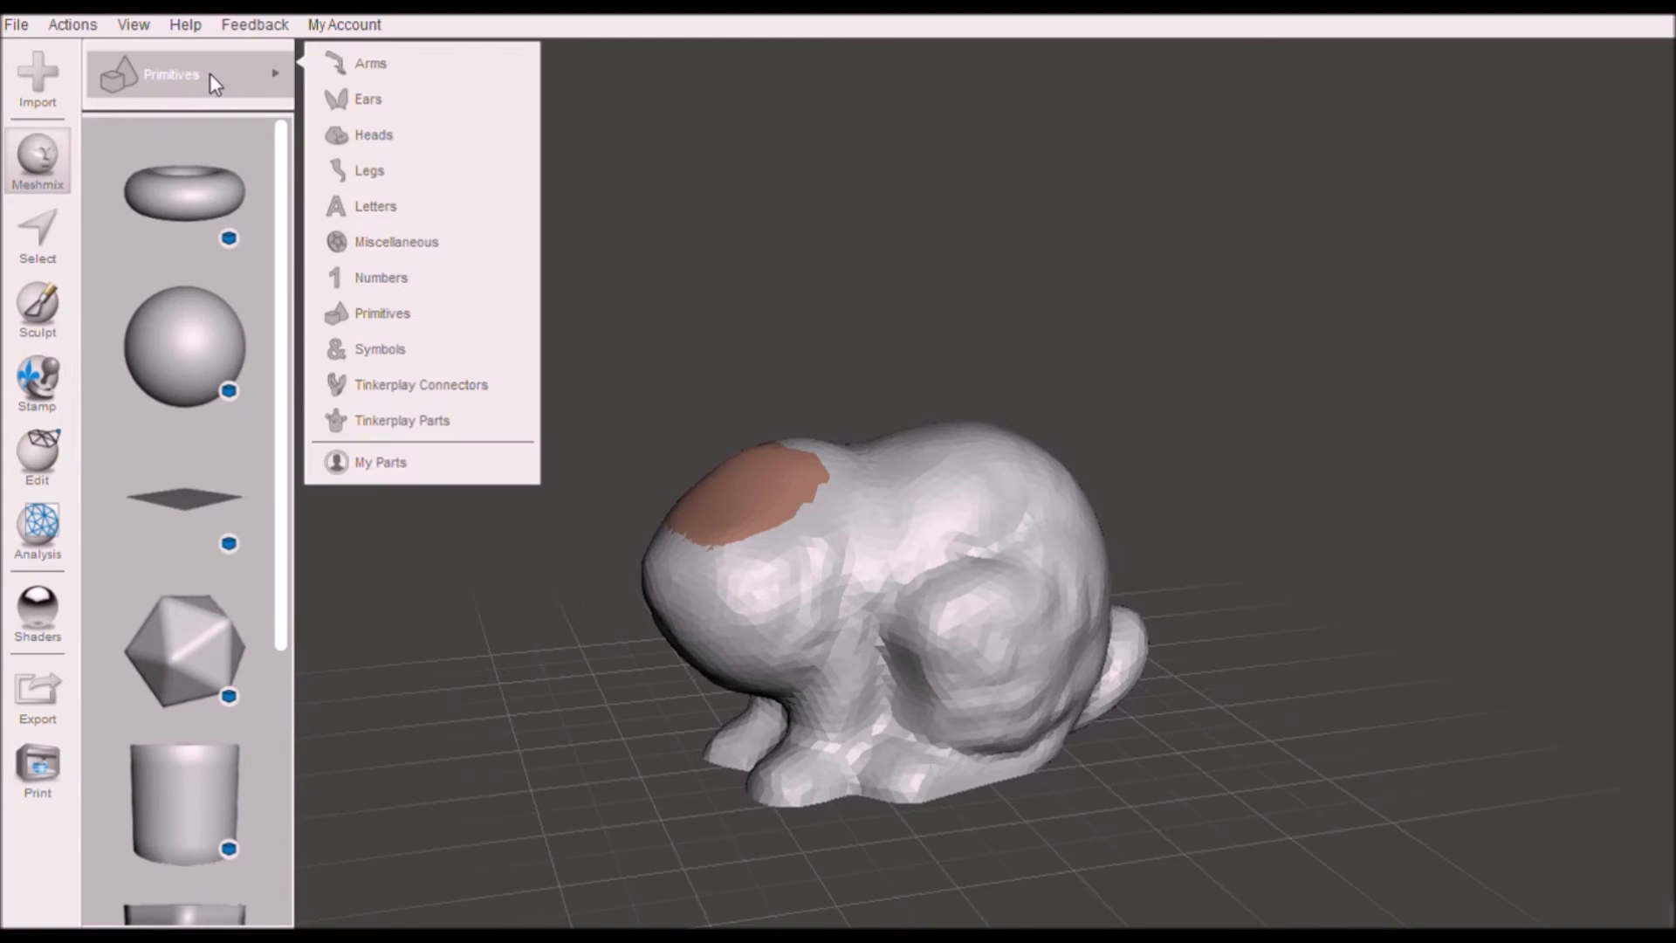
{"action": "left_click", "coordinate": [380, 133]}
{"action": "scroll", "coordinate": [161, 524], "scroll_direction": "down", "scroll_amount": 10}
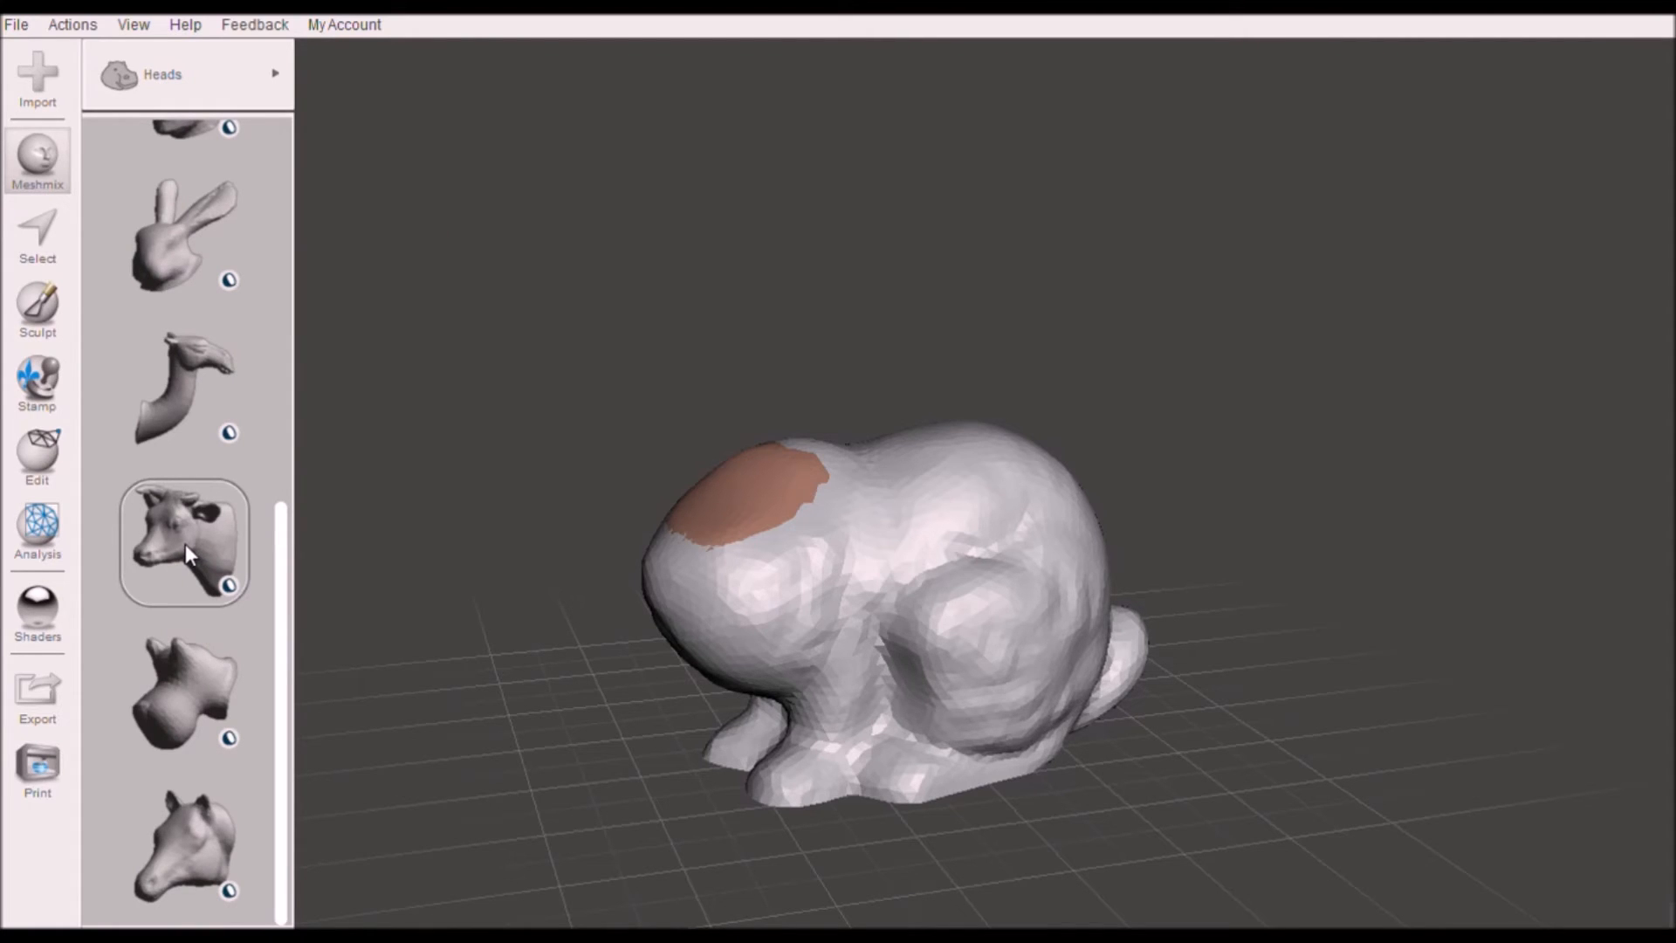
{"action": "left_click_drag", "start_coordinate": [743, 585], "coordinate": [733, 580]}
{"action": "right_click_drag", "start_coordinate": [705, 542], "coordinate": [873, 580]}
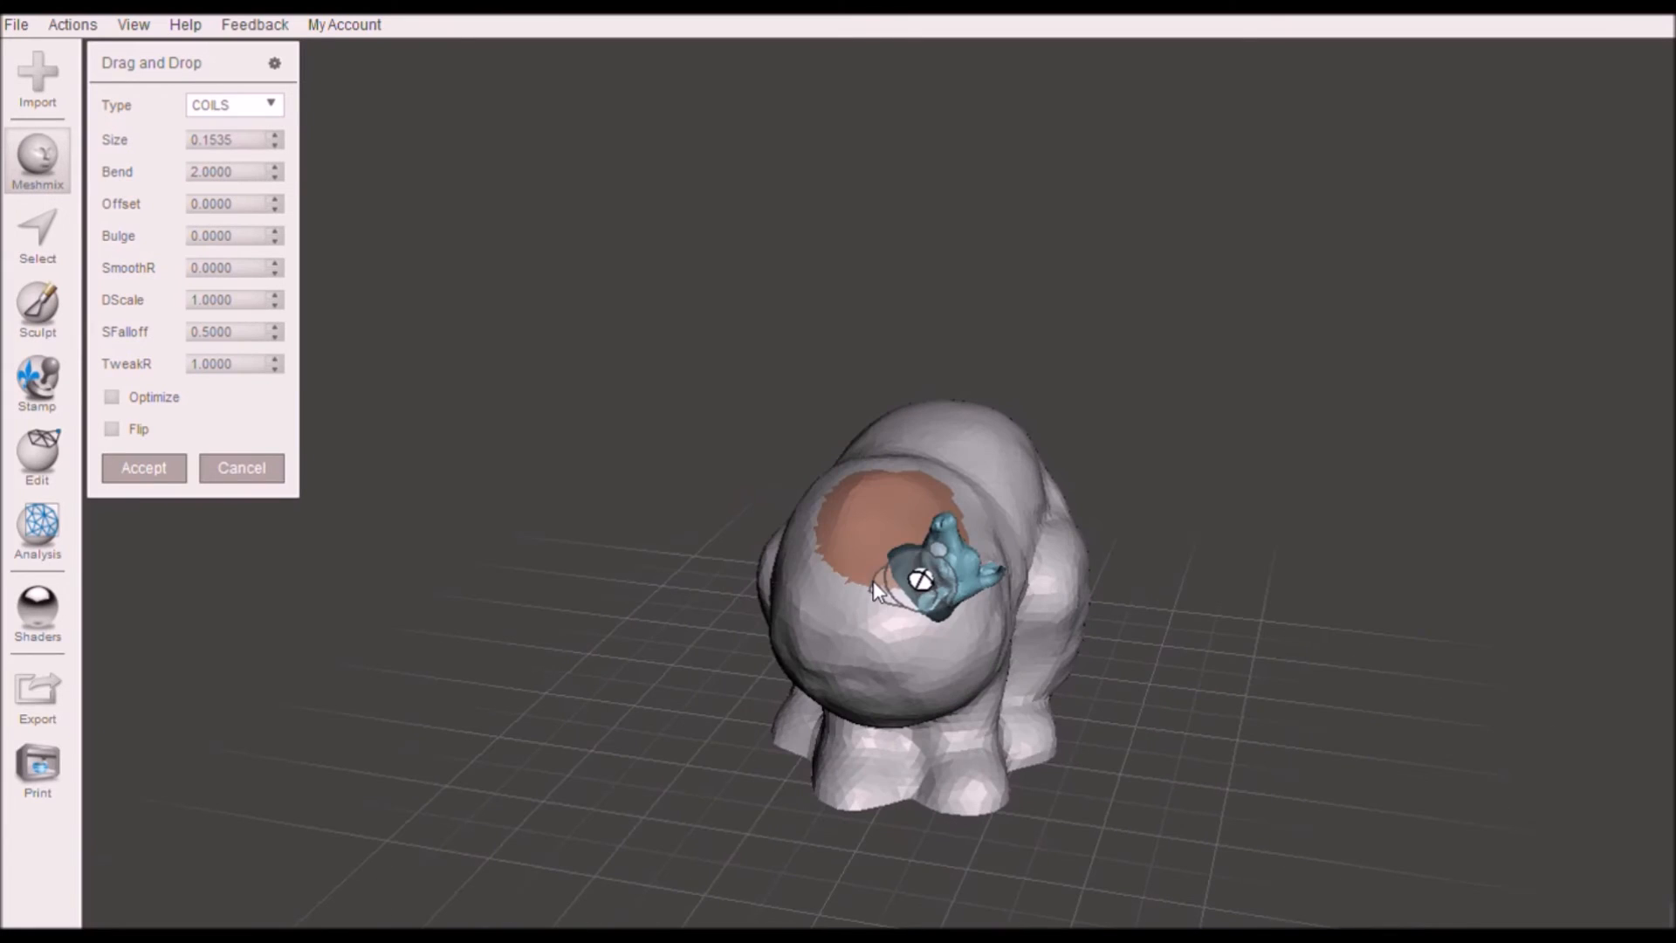
Enlarge the cow head to a size of about 0.47, orient it on the body, and accept the placement
{"action": "left_click_drag", "start_coordinate": [923, 577], "coordinate": [994, 609]}
{"action": "right_click_drag", "start_coordinate": [992, 611], "coordinate": [819, 557]}
{"action": "mouse_move", "coordinate": [839, 565]}
{"action": "left_mouse_down"}
{"action": "mouse_move", "coordinate": [827, 574]}
{"action": "mouse_move", "coordinate": [852, 568]}
{"action": "left_mouse_up"}
{"action": "right_click_drag", "start_coordinate": [852, 569], "coordinate": [683, 557]}
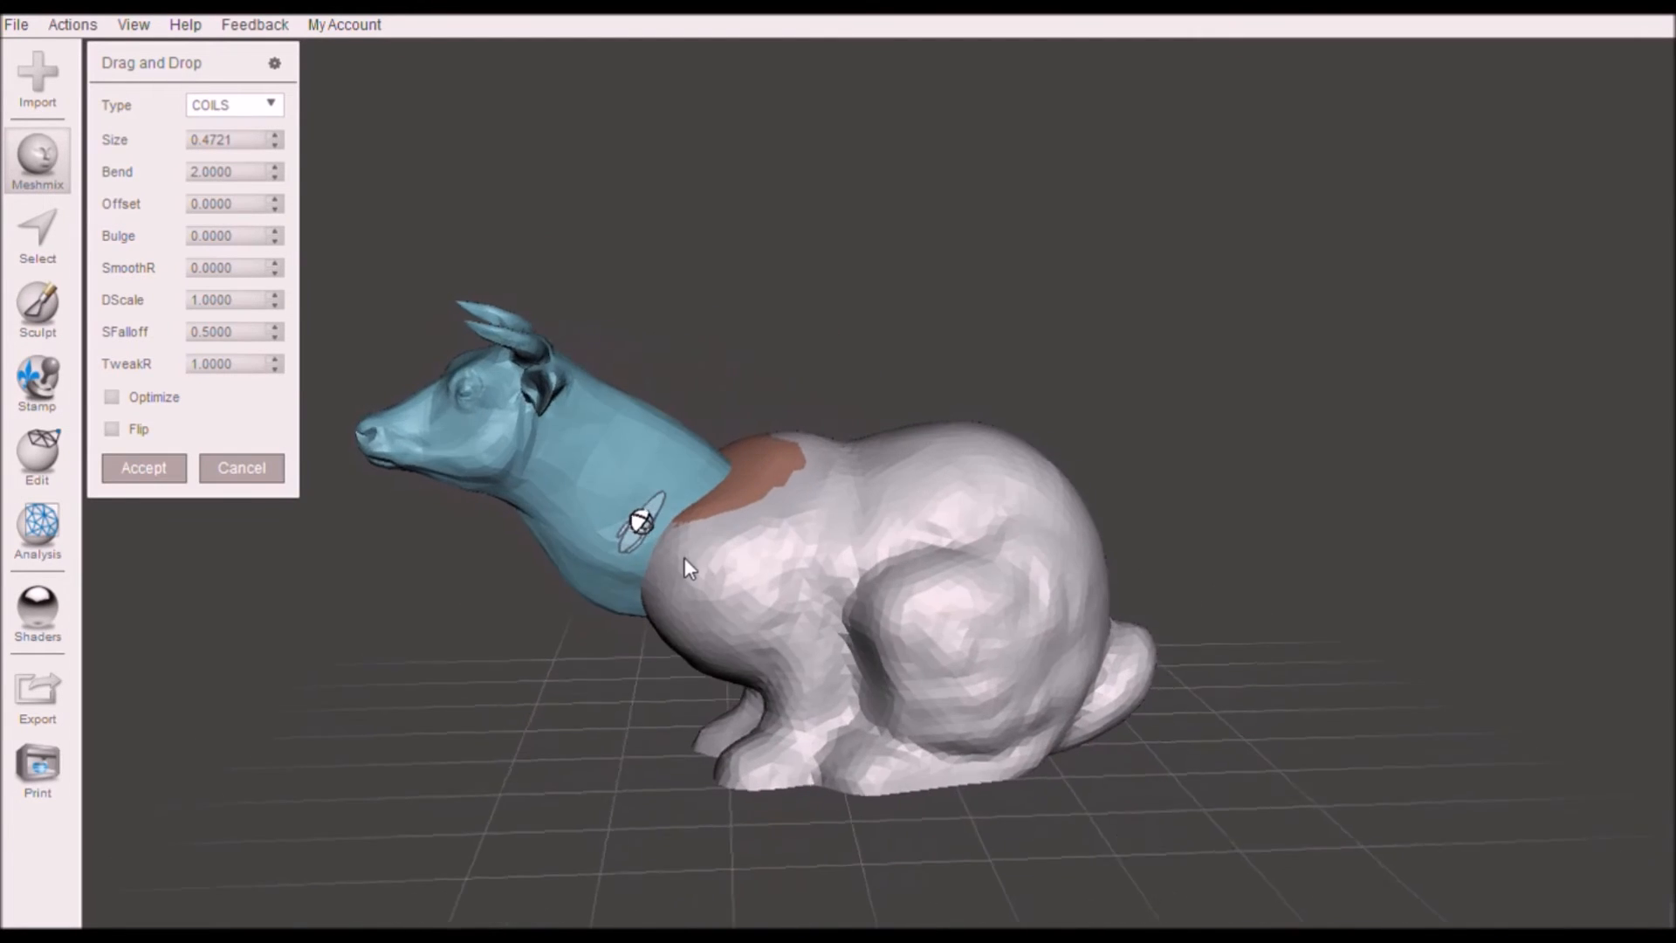
{"action": "left_click", "coordinate": [144, 468]}
{"action": "right_click_drag", "start_coordinate": [149, 483], "coordinate": [520, 568]}
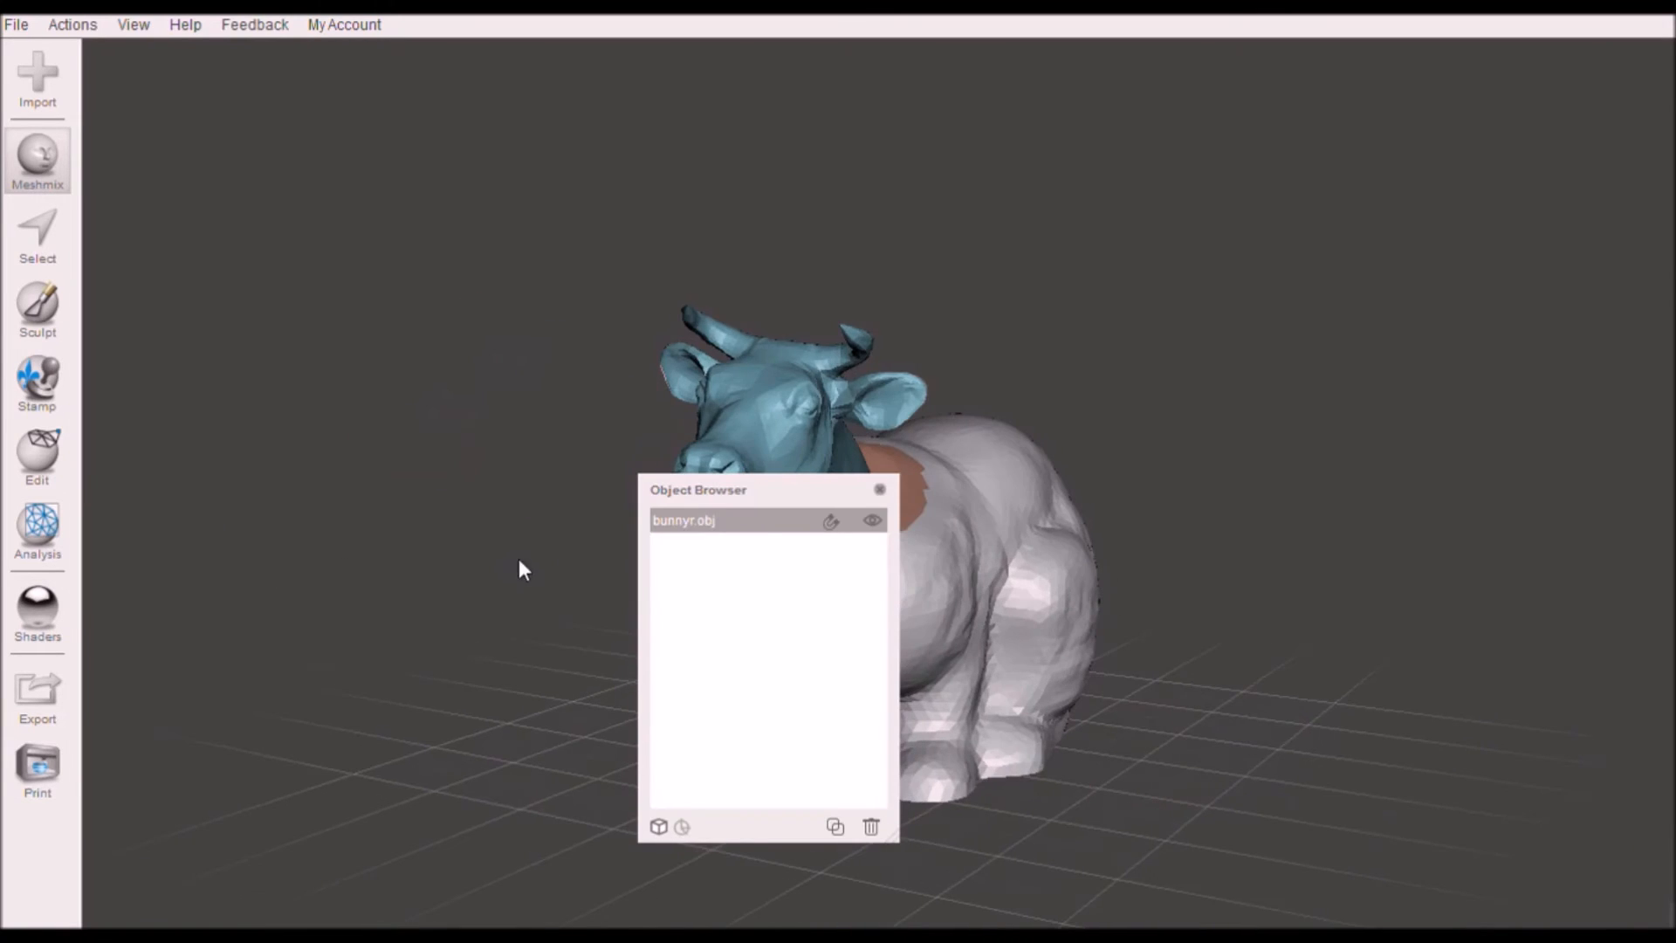
Close the object list and smooth the seam between the cow head and the bunny's body all around with the RobustSmooth brush
{"action": "left_click", "coordinate": [879, 491]}
{"action": "right_click_drag", "start_coordinate": [878, 490], "coordinate": [123, 361]}
{"action": "left_click", "coordinate": [38, 306]}
{"action": "left_click", "coordinate": [122, 118]}
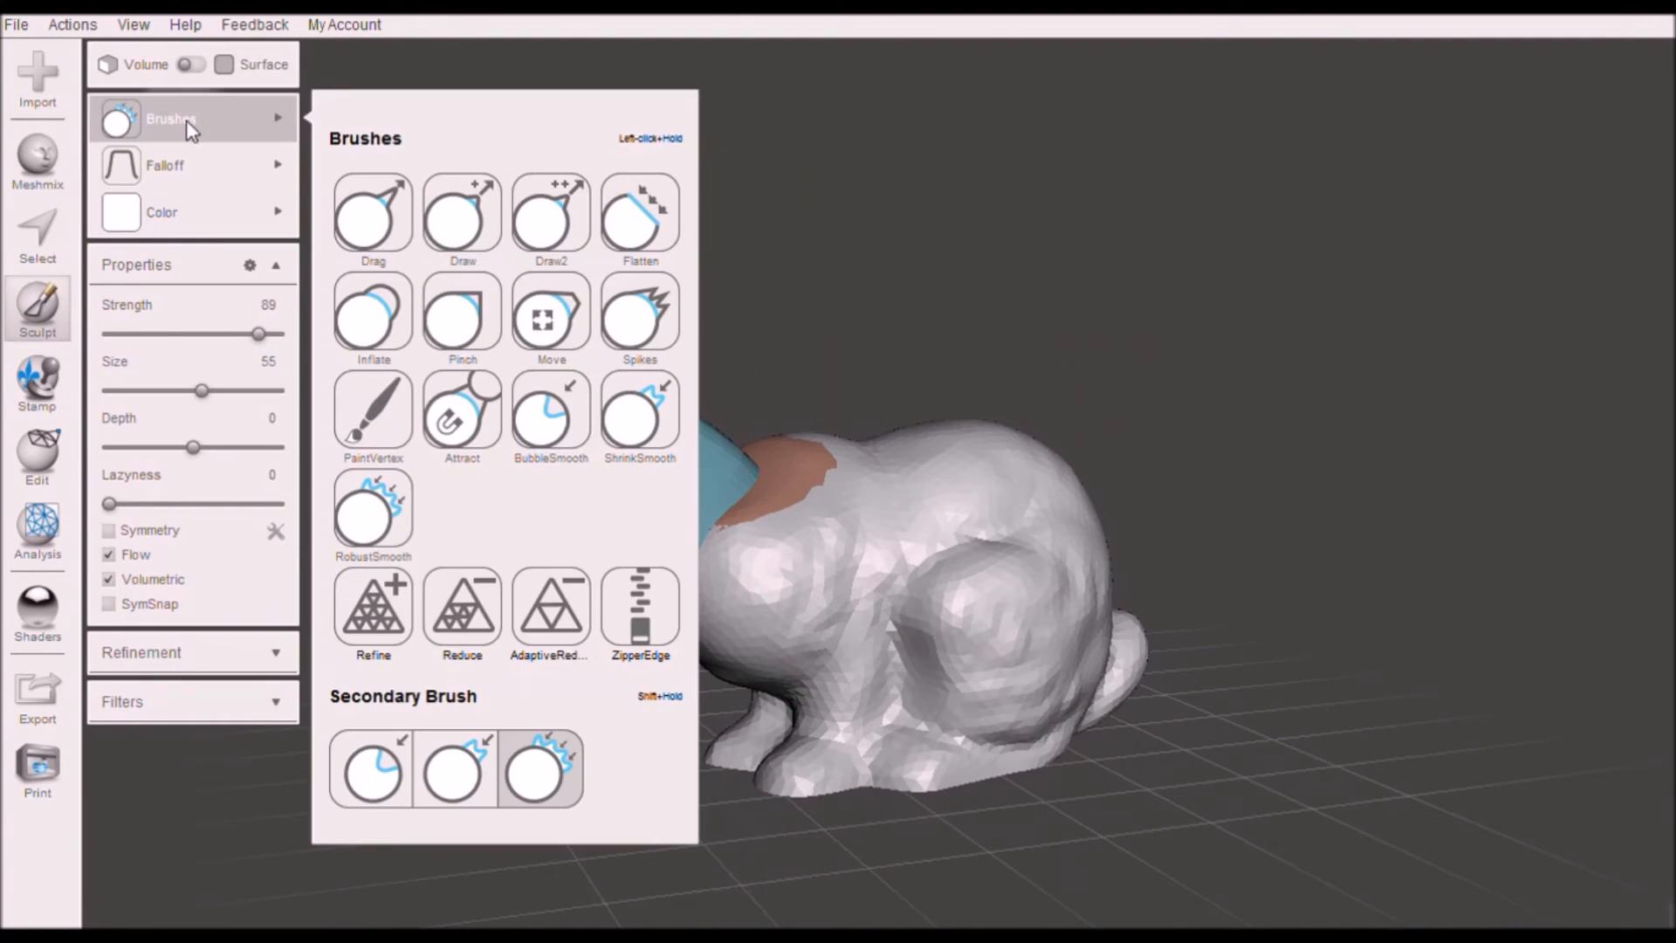
{"action": "left_click", "coordinate": [366, 519]}
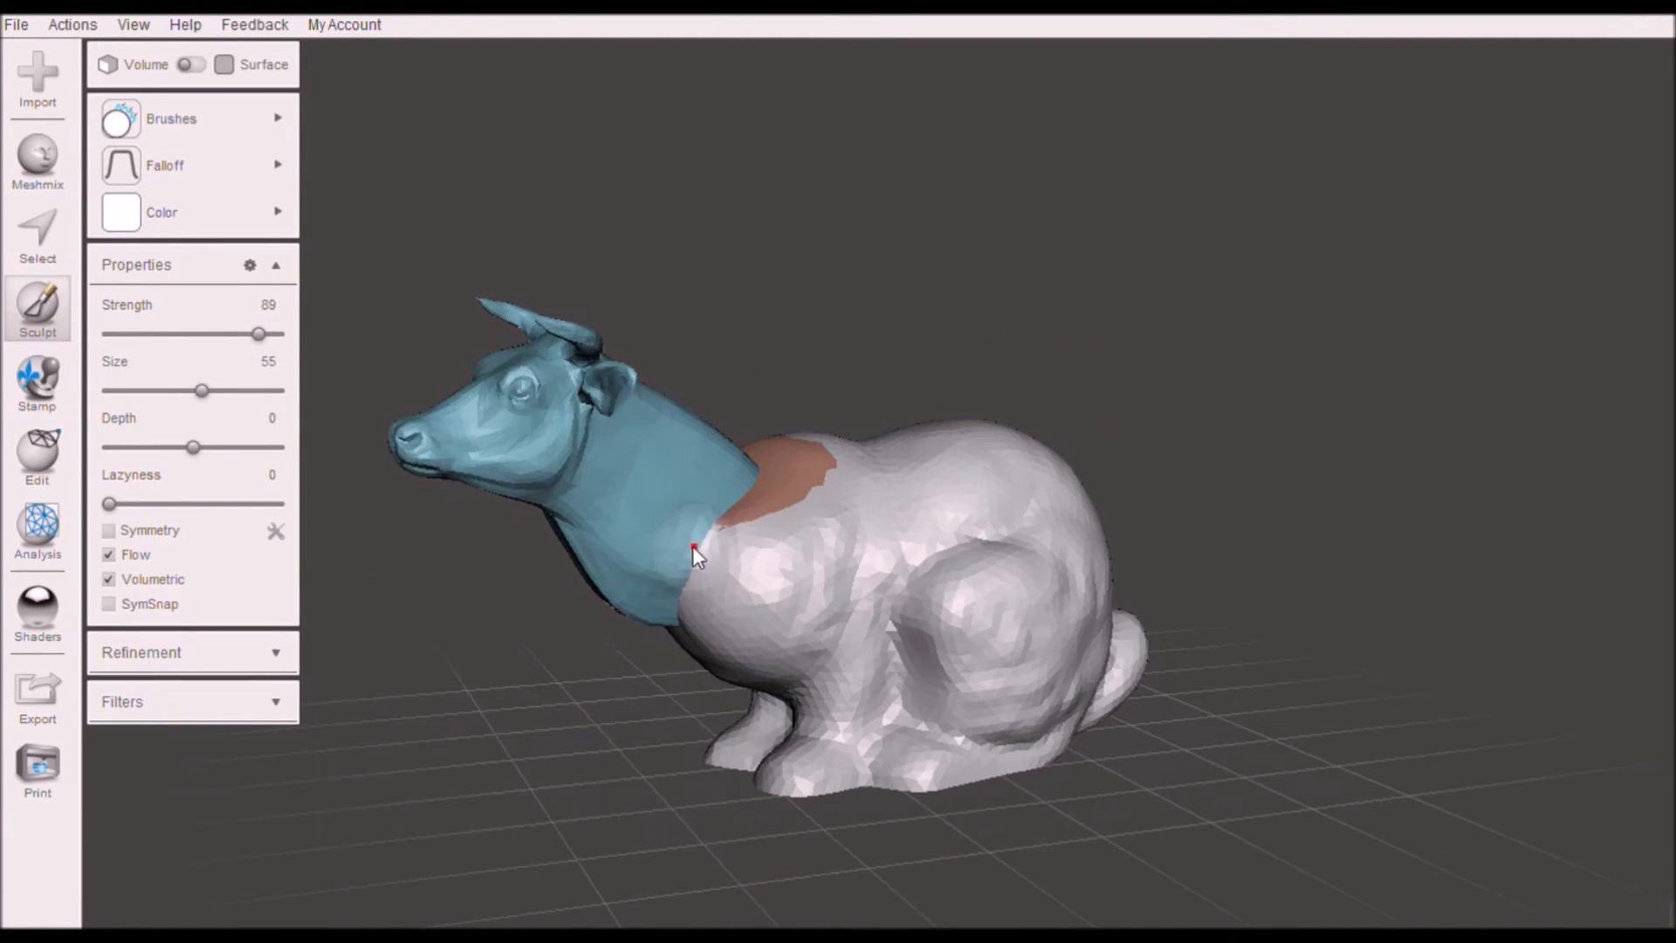
{"action": "right_click_drag", "start_coordinate": [734, 447], "coordinate": [815, 337]}
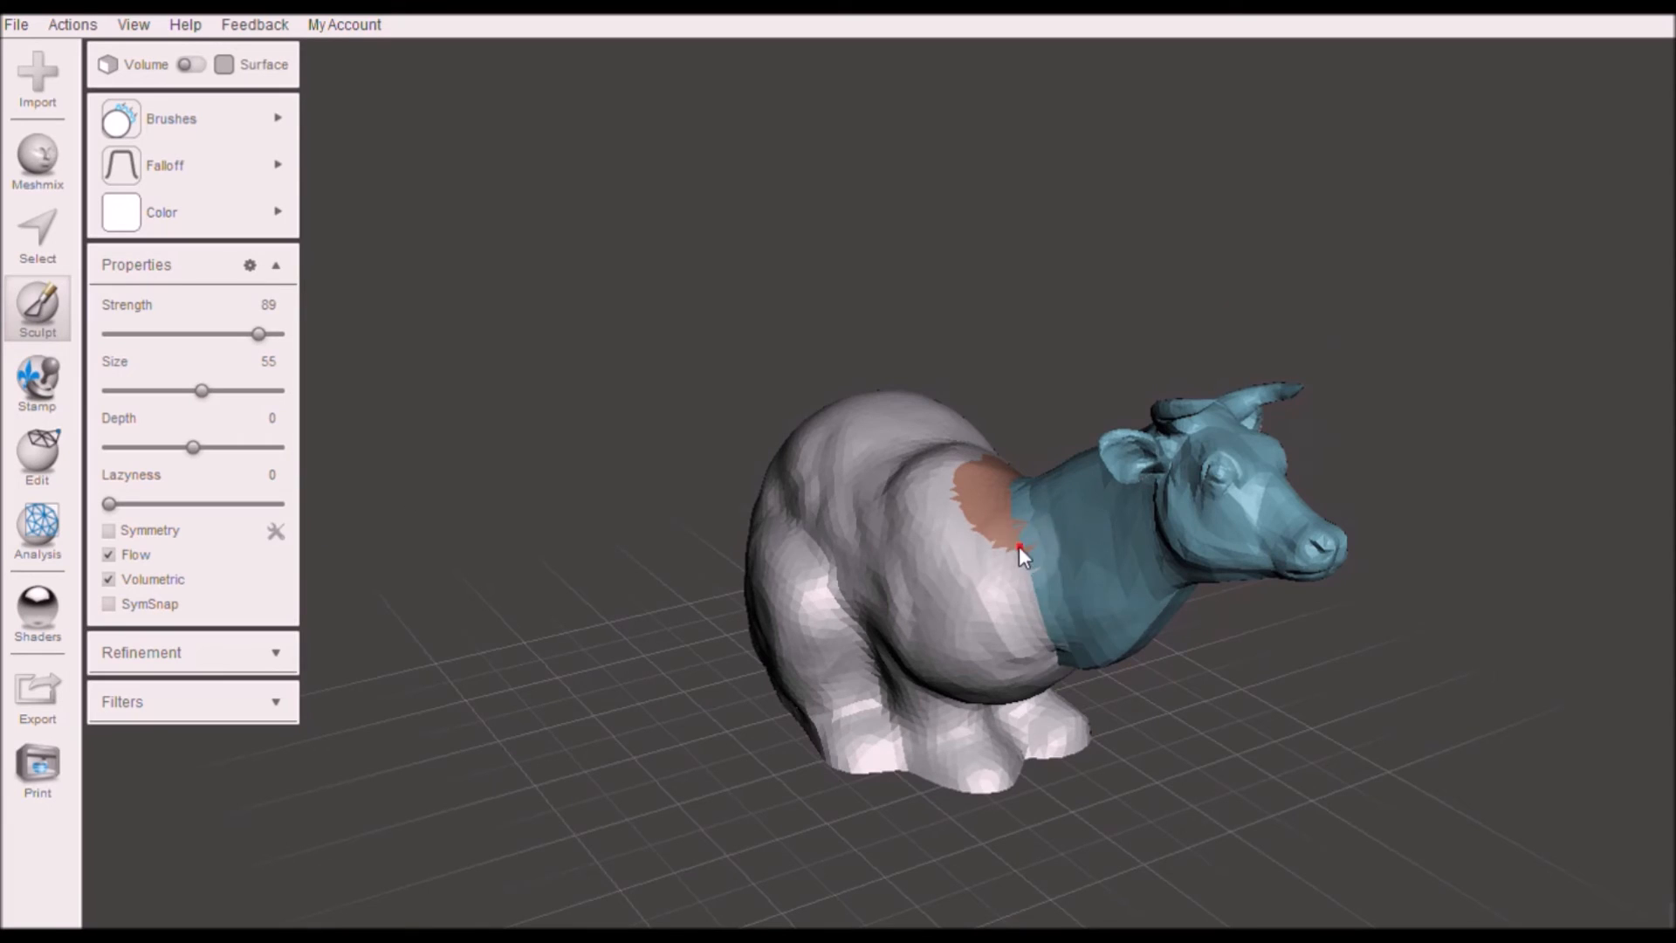
{"action": "right_click_drag", "start_coordinate": [1028, 594], "coordinate": [883, 461]}
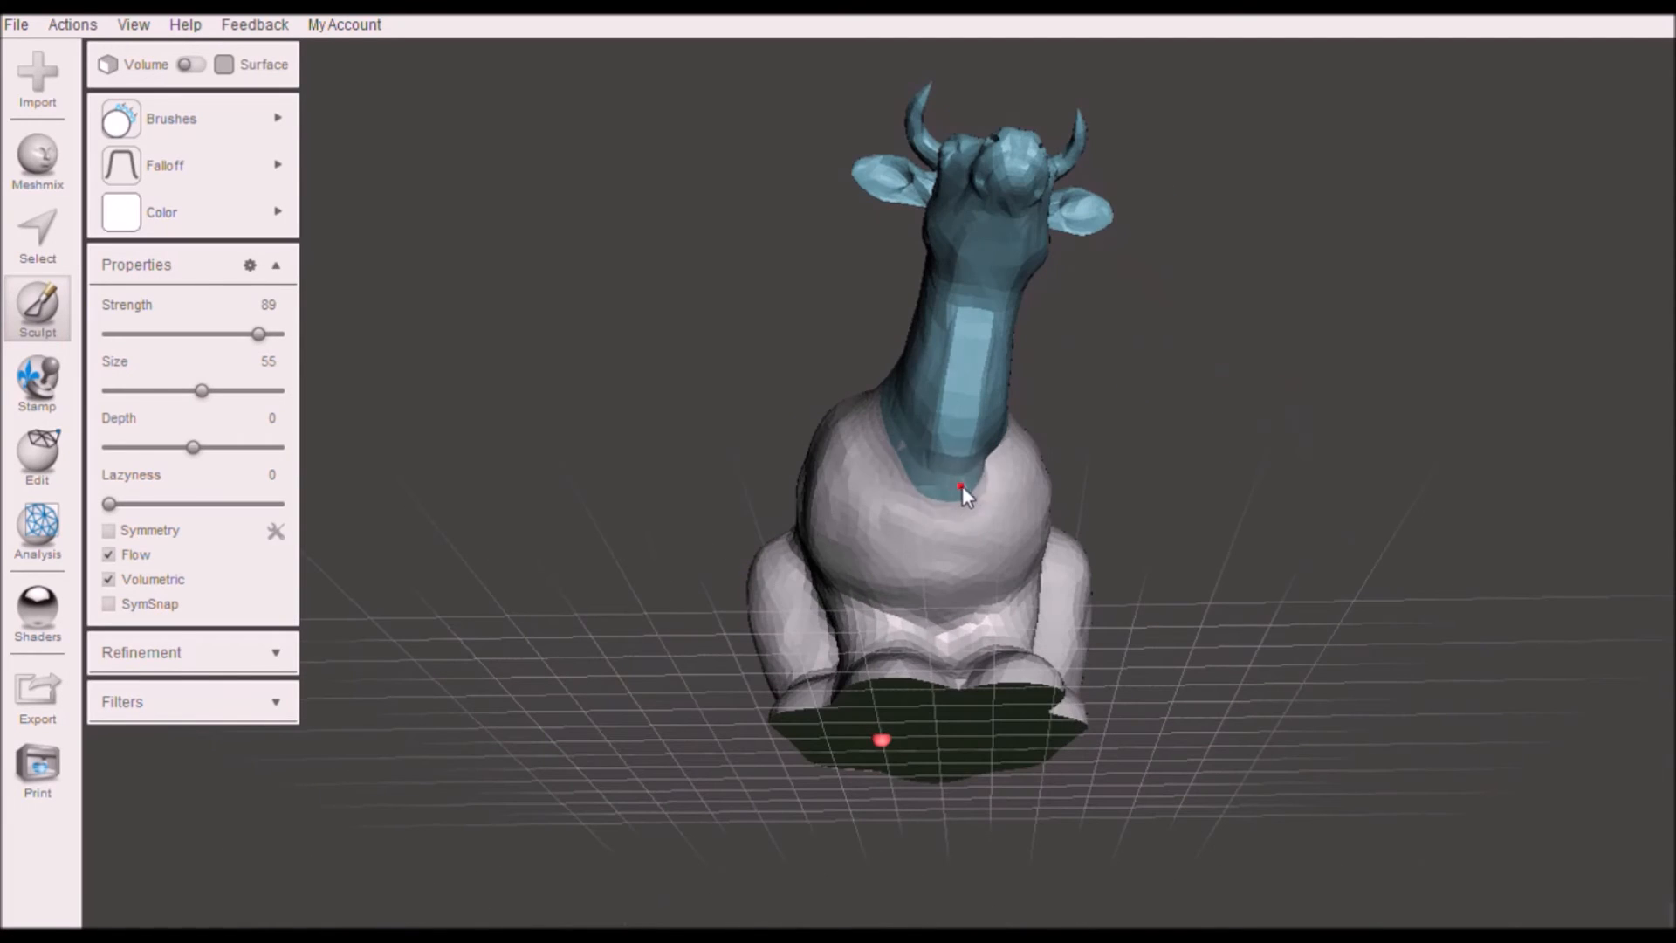
{"action": "right_click_drag", "start_coordinate": [1079, 425], "coordinate": [866, 541]}
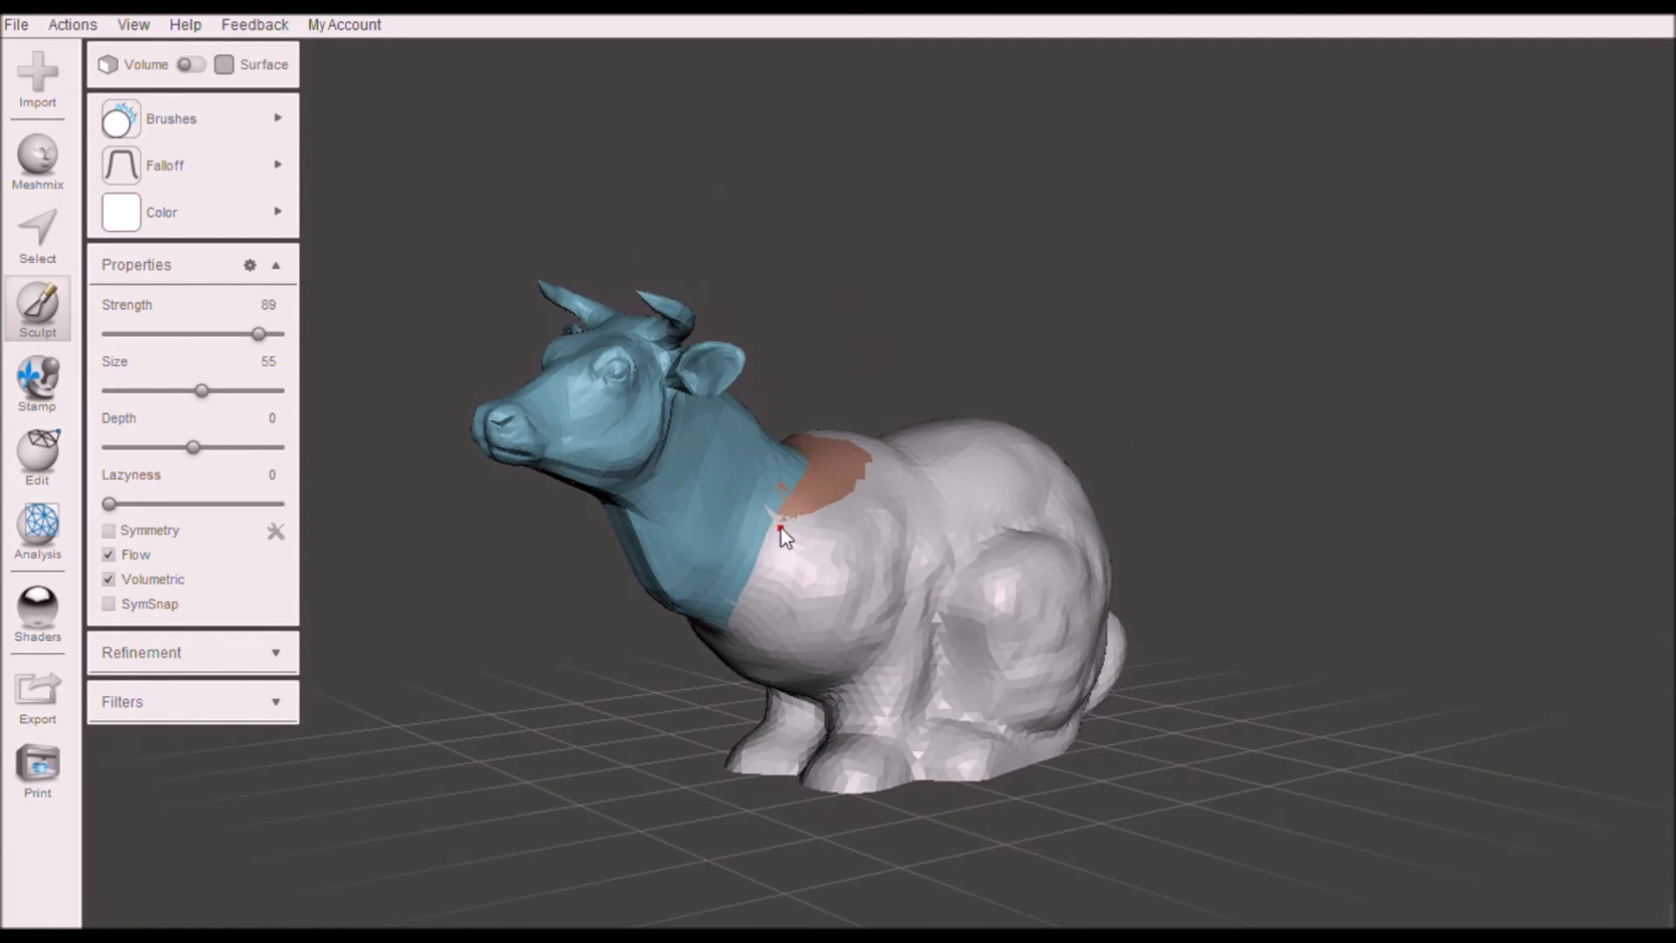
{"action": "mouse_move", "coordinate": [878, 490]}
{"action": "right_mouse_down"}
{"action": "mouse_move", "coordinate": [851, 543]}
{"action": "mouse_move", "coordinate": [747, 522]}
{"action": "mouse_move", "coordinate": [1015, 501]}
{"action": "mouse_move", "coordinate": [1222, 528]}
{"action": "mouse_move", "coordinate": [857, 584]}
{"action": "mouse_move", "coordinate": [887, 575]}
{"action": "mouse_move", "coordinate": [654, 542]}
{"action": "mouse_move", "coordinate": [767, 535]}
{"action": "right_mouse_up"}
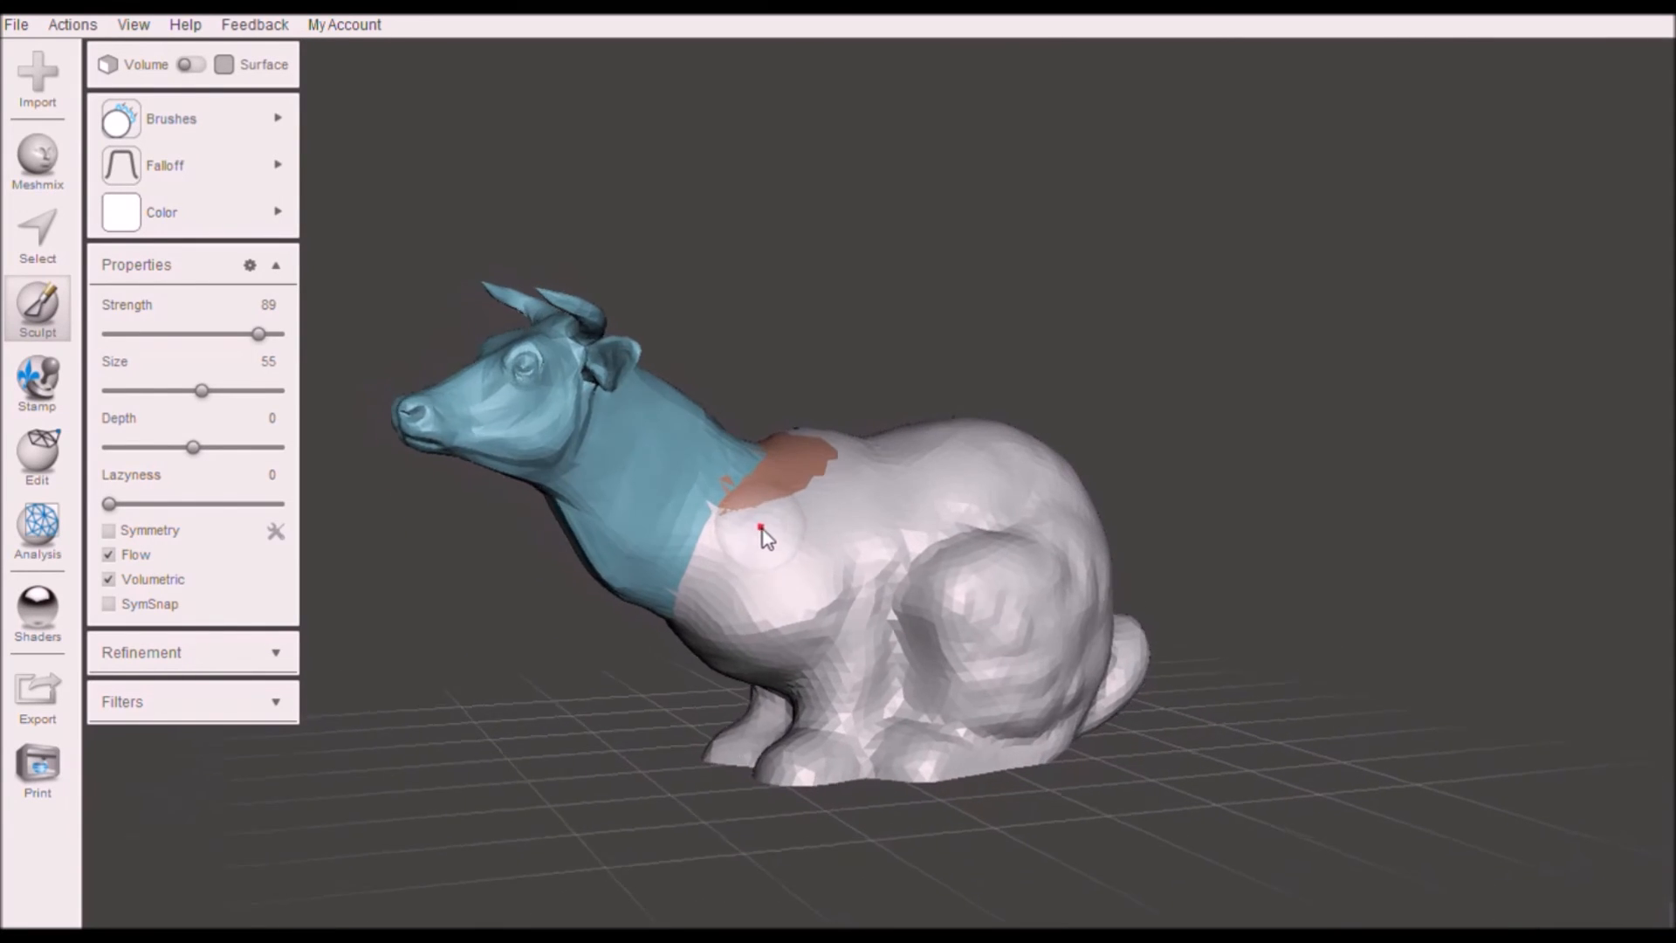
Pull a row of five curved spikes out of the neck base and back with the Drag brush at size 41
{"action": "left_click", "coordinate": [145, 118]}
{"action": "left_click", "coordinate": [367, 211]}
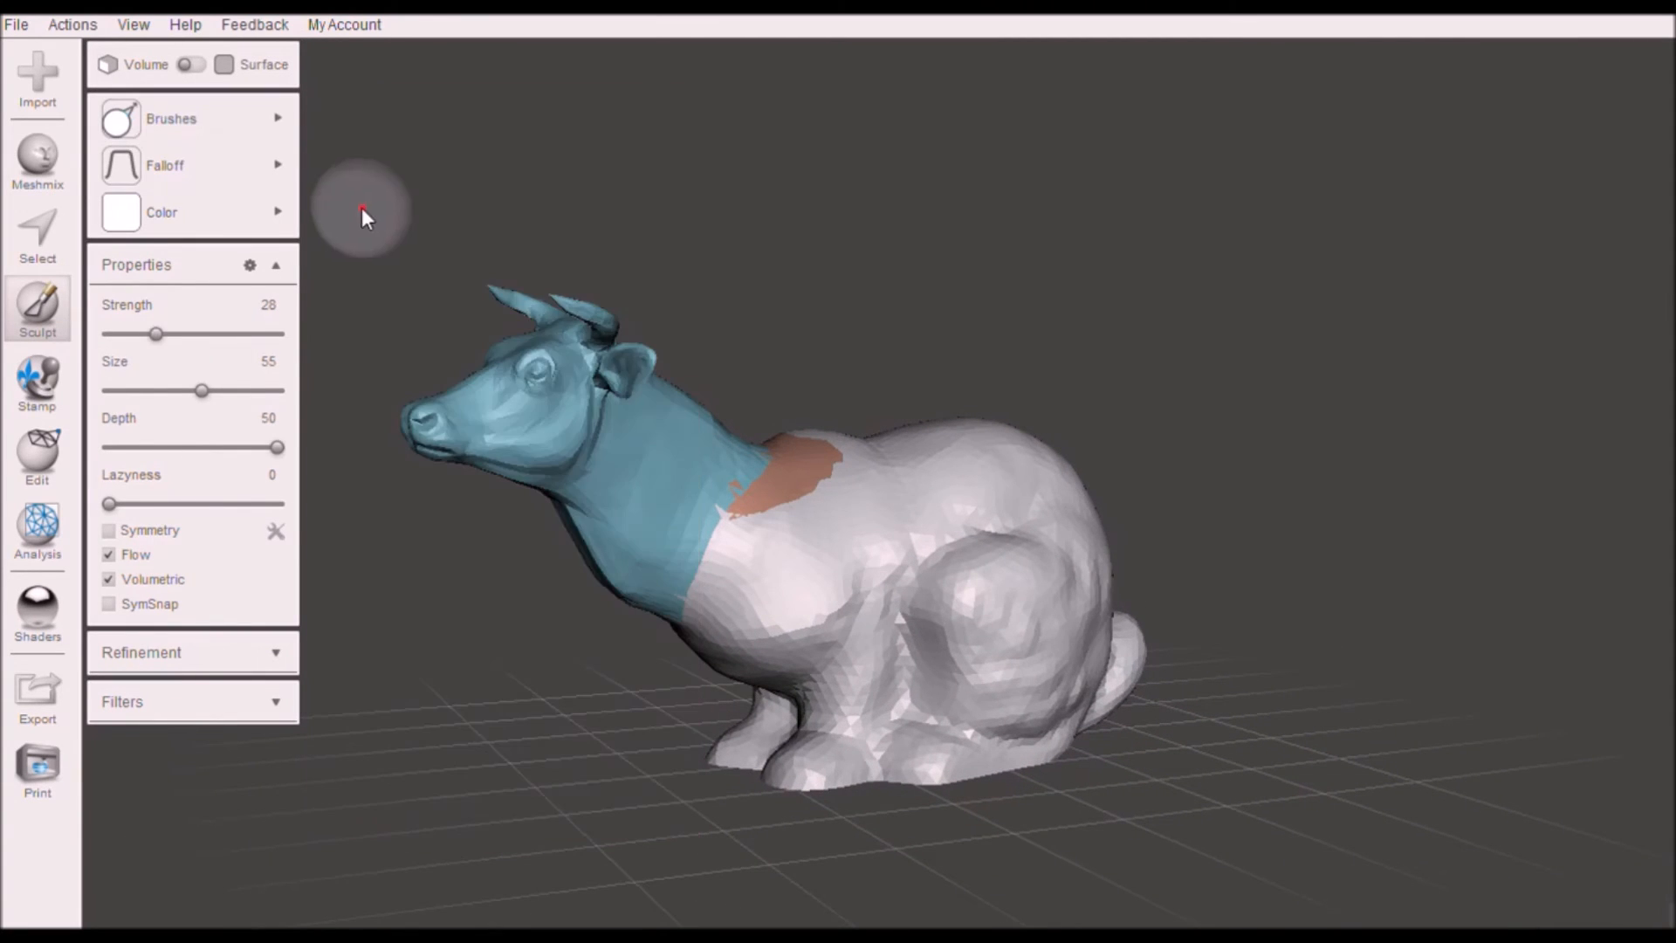
{"action": "right_click_drag", "start_coordinate": [766, 422], "coordinate": [708, 390]}
{"action": "left_click", "coordinate": [178, 390]}
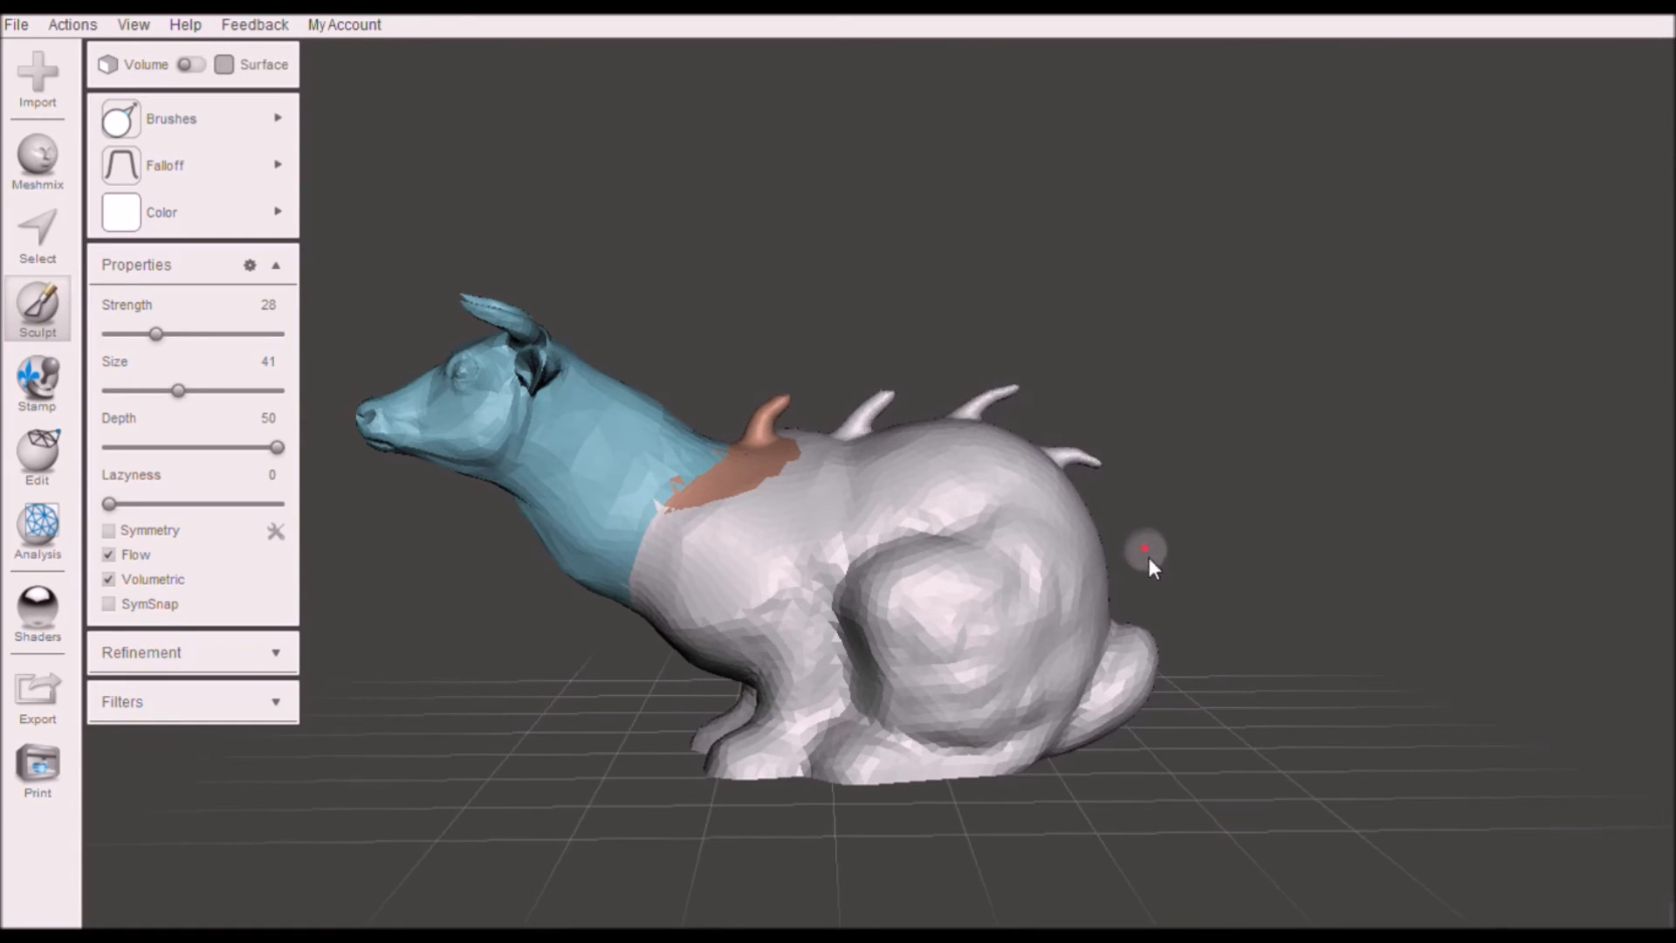
{"action": "right_click_drag", "start_coordinate": [1149, 559], "coordinate": [1117, 565]}
{"action": "mouse_move", "coordinate": [1233, 508]}
{"action": "right_mouse_down"}
{"action": "mouse_move", "coordinate": [1012, 507]}
{"action": "mouse_move", "coordinate": [594, 572]}
{"action": "mouse_move", "coordinate": [524, 524]}
{"action": "right_mouse_up"}
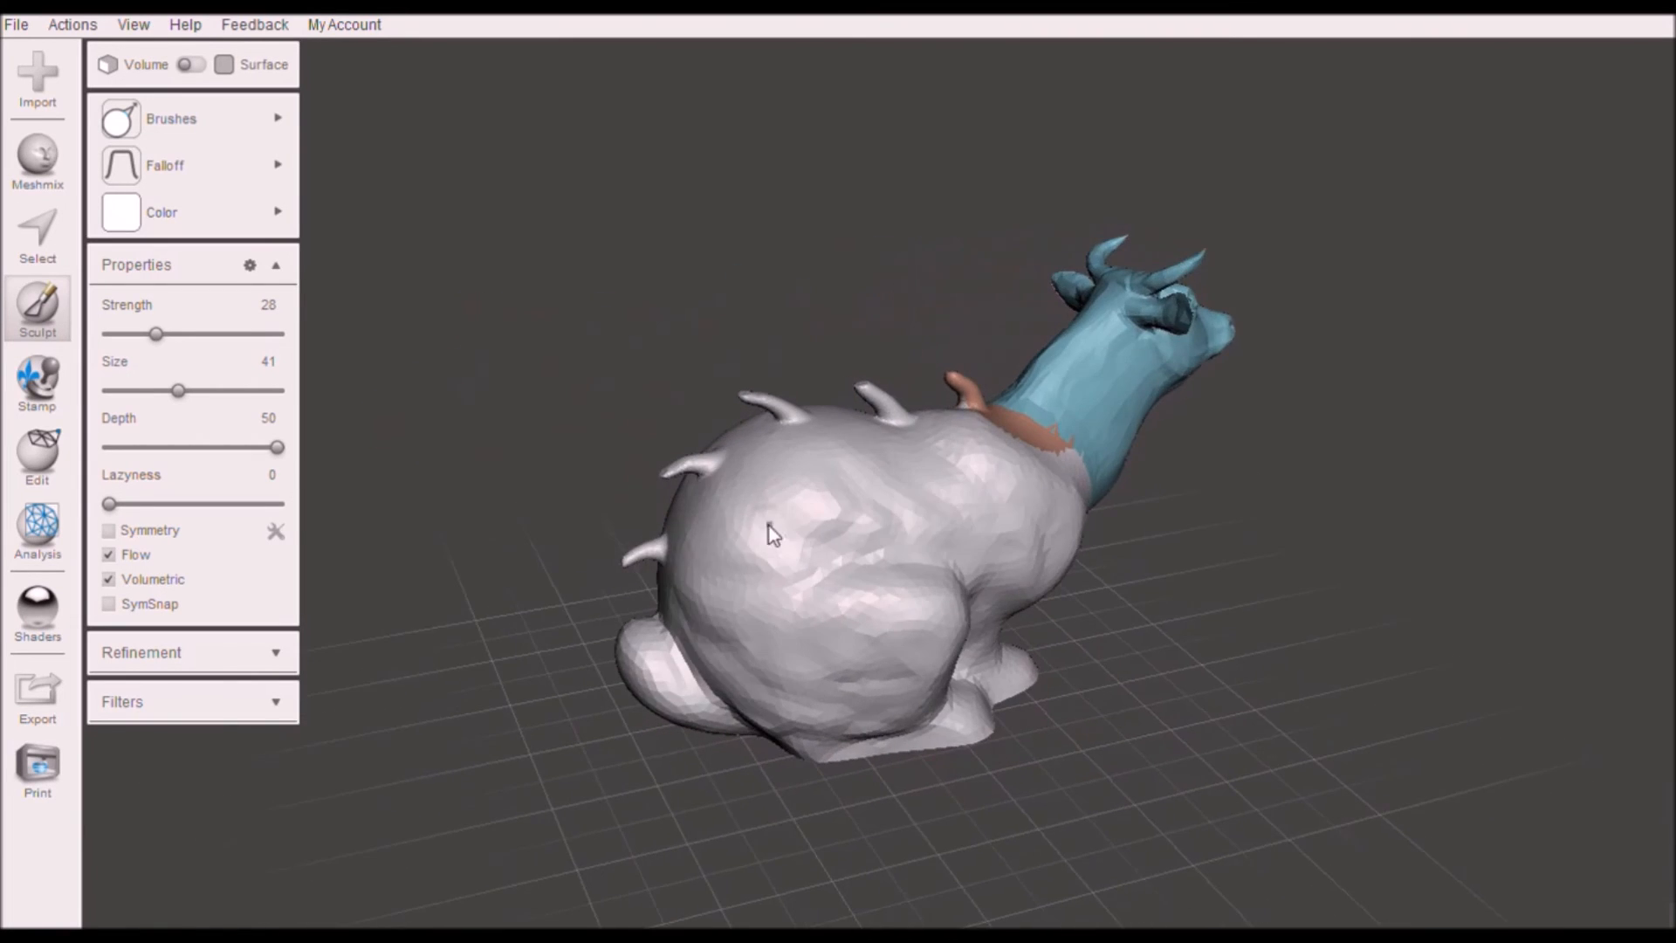
{"action": "right_click_drag", "start_coordinate": [772, 534], "coordinate": [381, 170]}
Switch to the Inflate sculpt brush and set its strength to 69 and its size to 52
{"action": "left_click", "coordinate": [249, 109]}
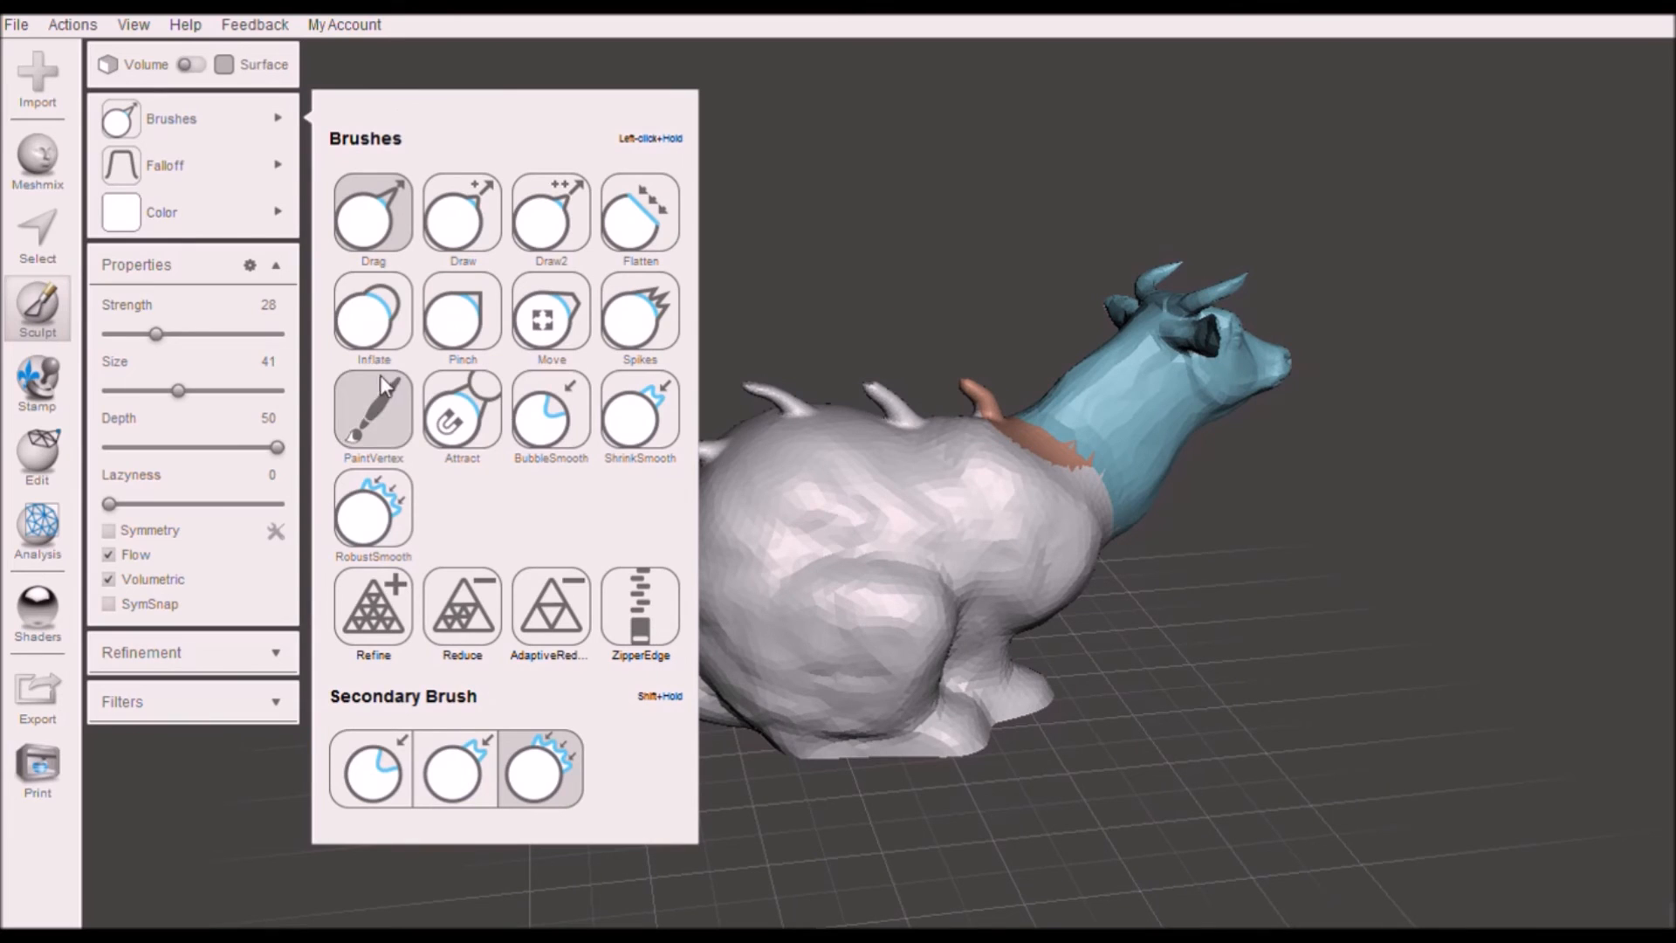
{"action": "left_click", "coordinate": [373, 325]}
{"action": "right_click_drag", "start_coordinate": [497, 480], "coordinate": [217, 361]}
{"action": "left_click", "coordinate": [225, 333]}
{"action": "right_click_drag", "start_coordinate": [873, 550], "coordinate": [778, 553]}
{"action": "left_click", "coordinate": [197, 389]}
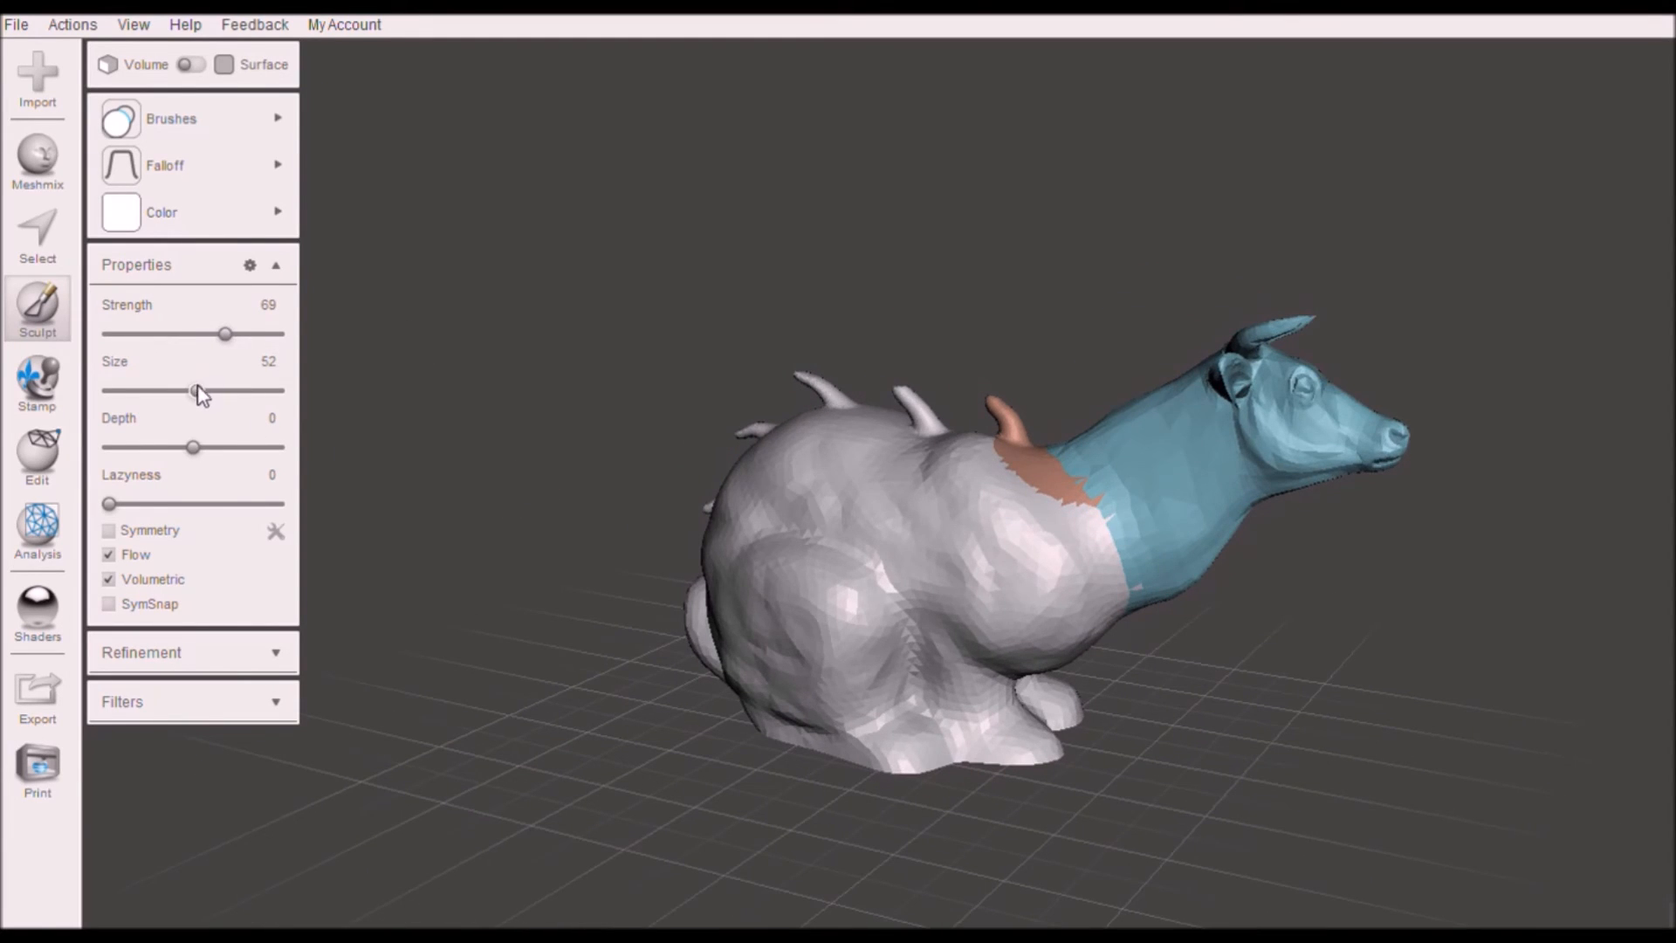
Raise round bumps scattered over both flanks, the hind legs and the chest of the body with the Inflate brush
{"action": "left_click", "coordinate": [892, 509]}
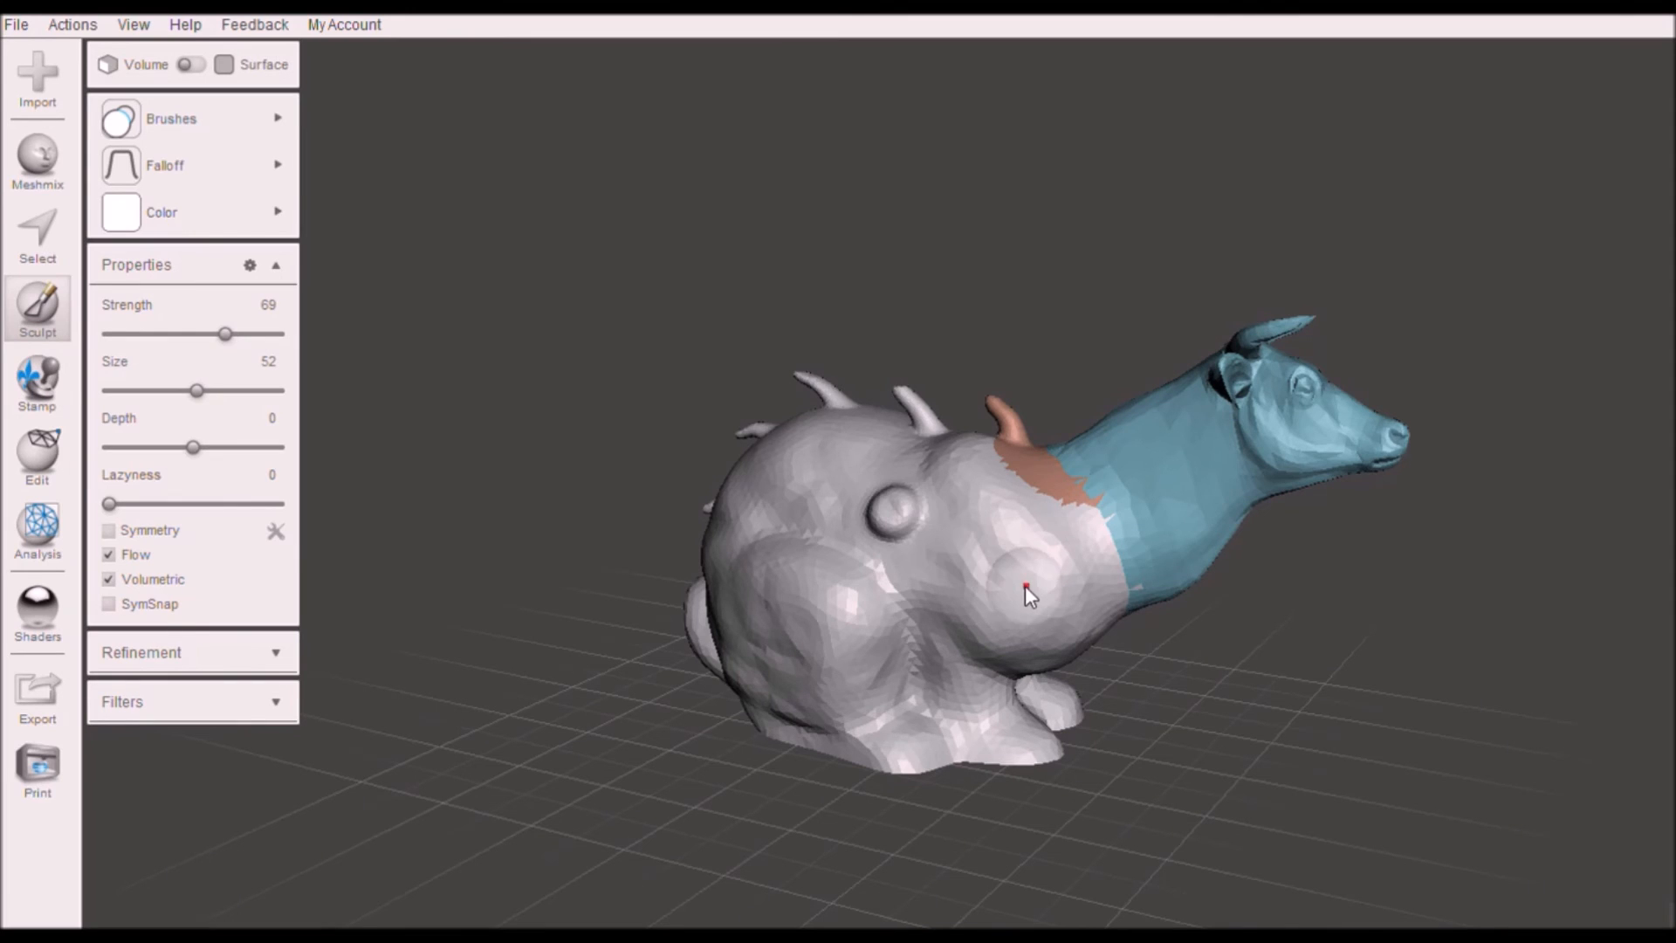
{"action": "left_click", "coordinate": [799, 611]}
{"action": "right_click_drag", "start_coordinate": [779, 611], "coordinate": [845, 527]}
{"action": "left_click", "coordinate": [772, 480]}
{"action": "right_click_drag", "start_coordinate": [752, 599], "coordinate": [909, 591]}
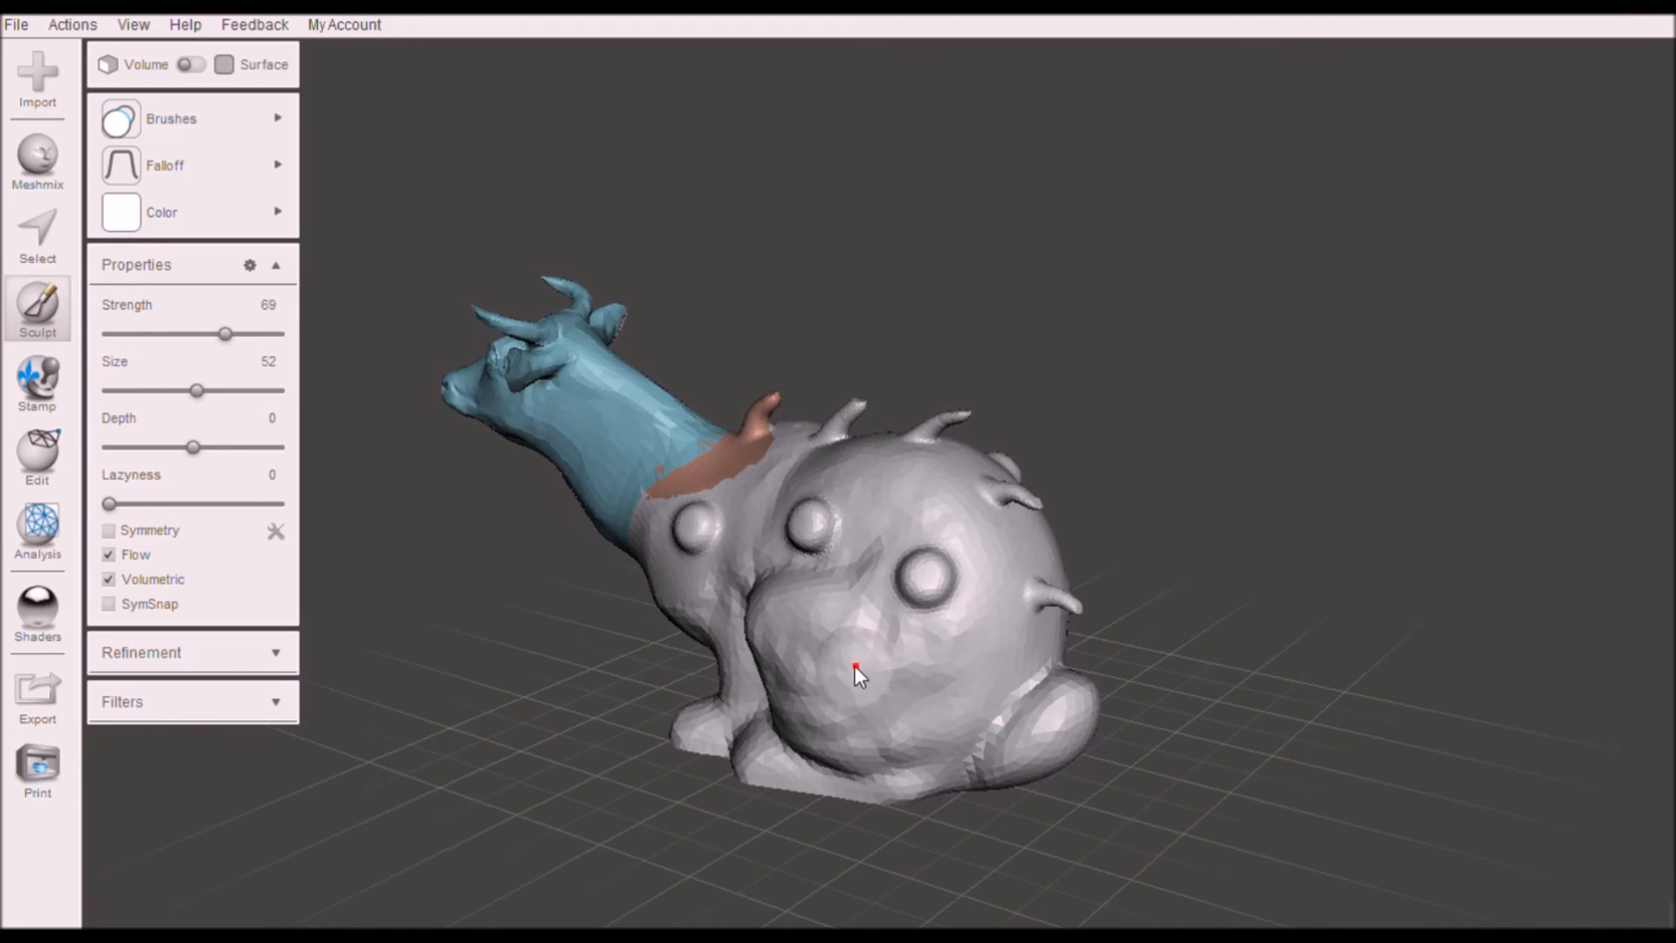
{"action": "right_click_drag", "start_coordinate": [855, 668], "coordinate": [1059, 623]}
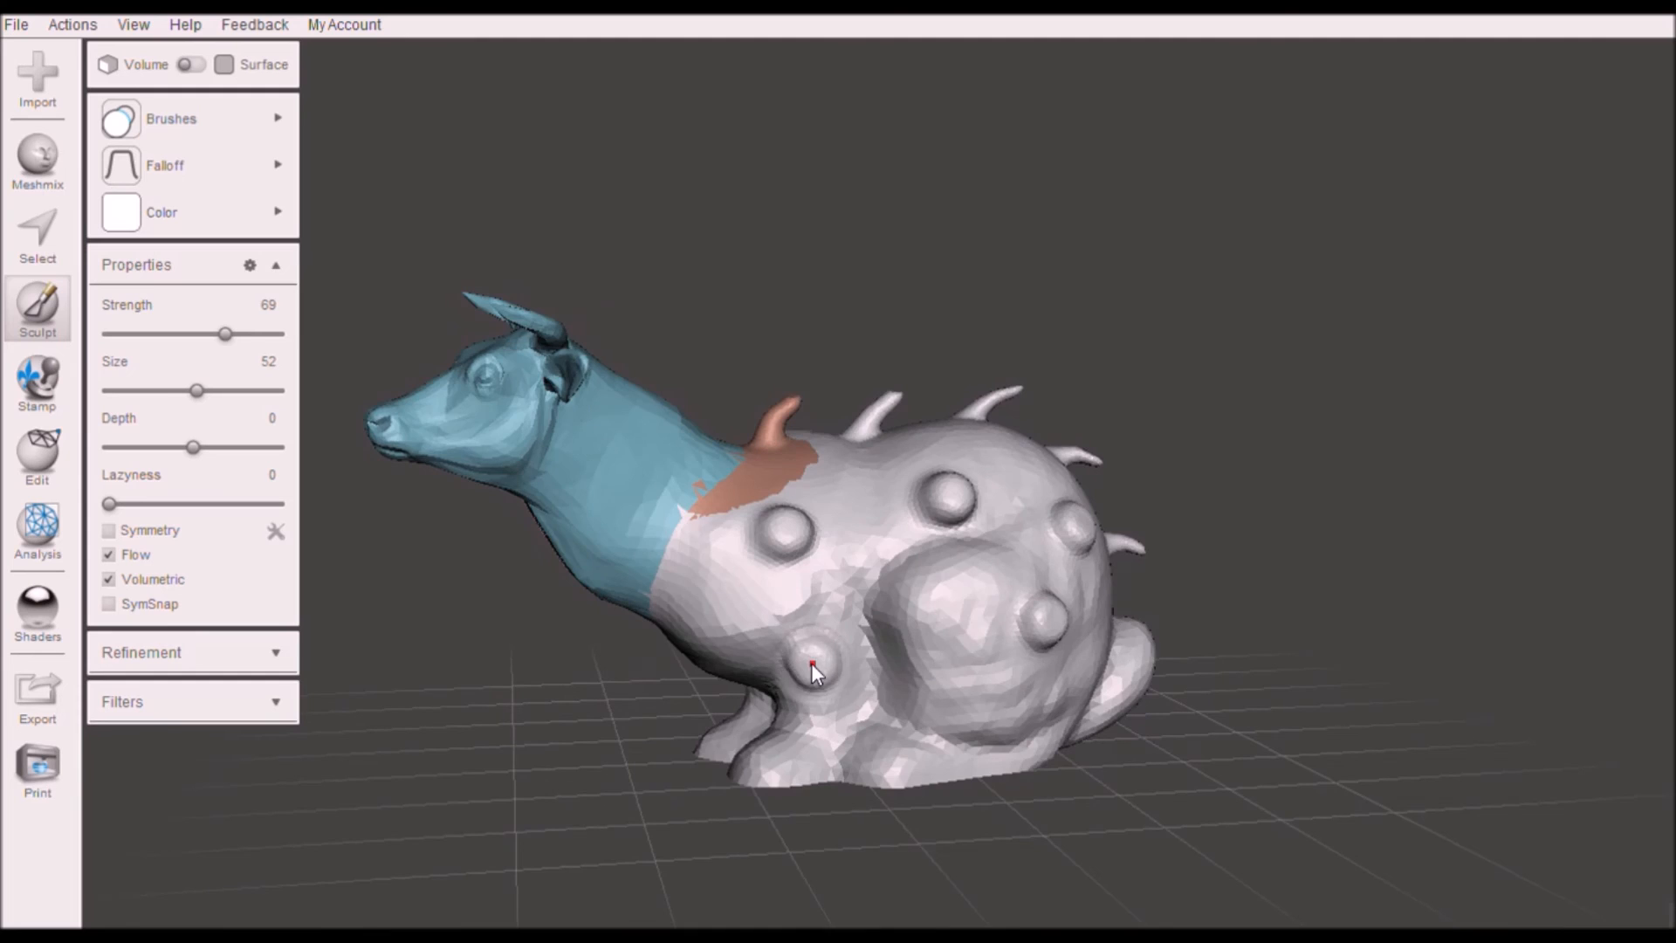
{"action": "right_click_drag", "start_coordinate": [810, 663], "coordinate": [962, 646]}
{"action": "right_click_drag", "start_coordinate": [780, 563], "coordinate": [744, 543]}
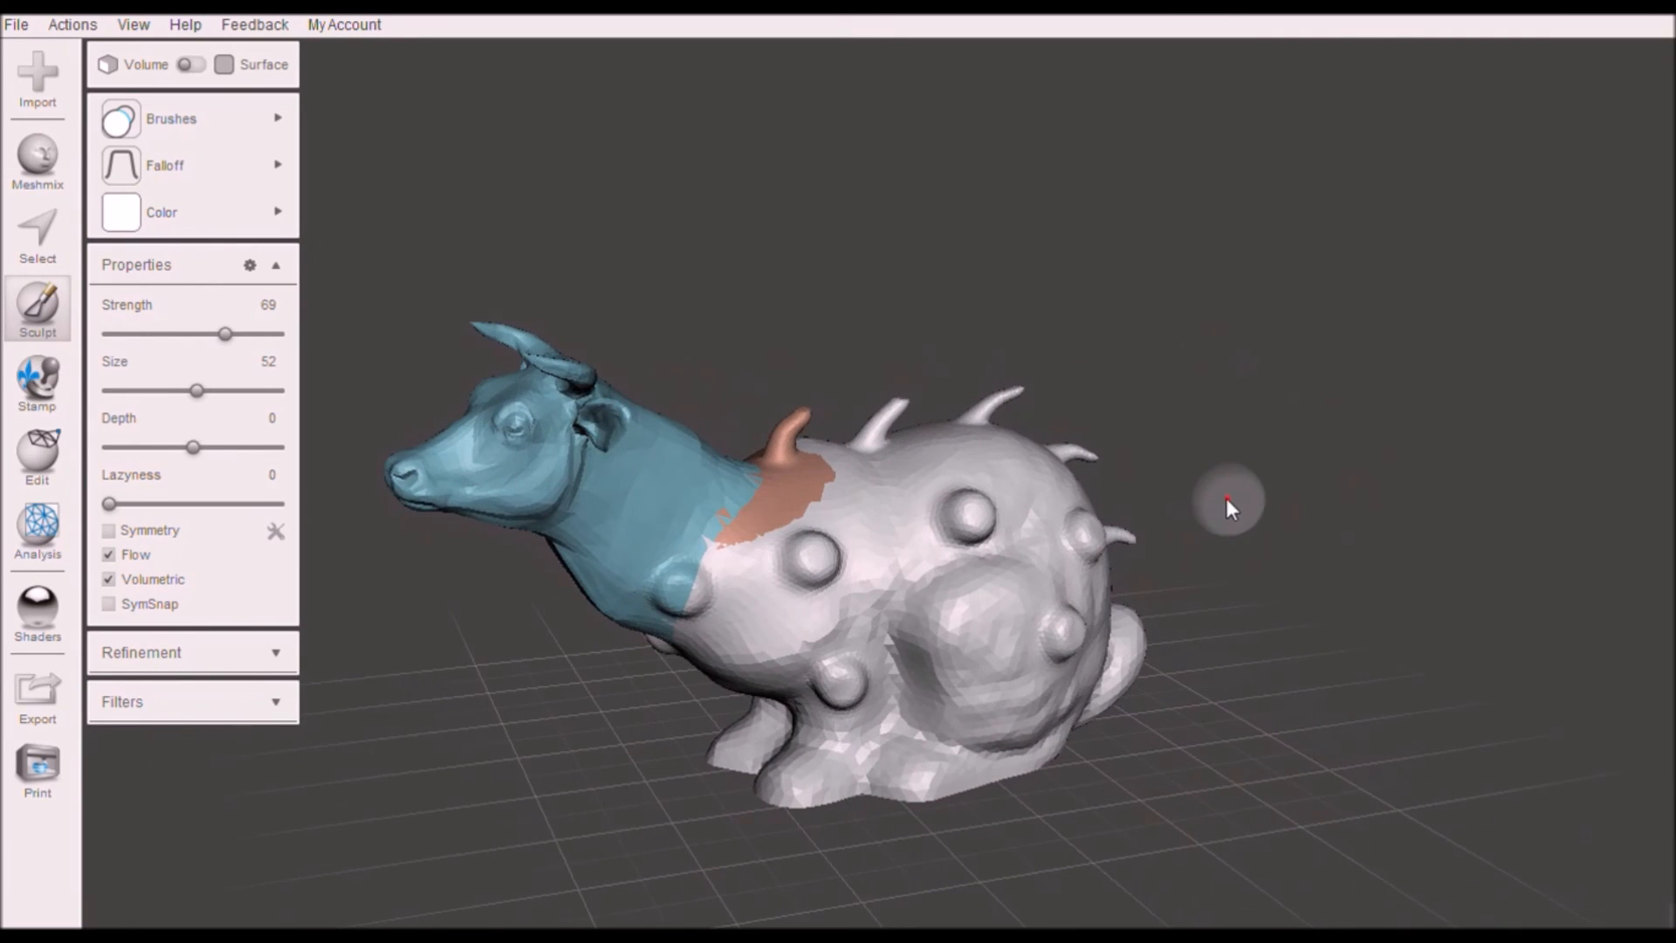
{"action": "right_click_drag", "start_coordinate": [1315, 492], "coordinate": [1324, 479]}
{"action": "right_click_drag", "start_coordinate": [1136, 502], "coordinate": [1376, 537]}
{"action": "right_click_drag", "start_coordinate": [1286, 636], "coordinate": [1065, 672]}
{"action": "left_click", "coordinate": [121, 214]}
{"action": "right_click_drag", "start_coordinate": [529, 296], "coordinate": [867, 290]}
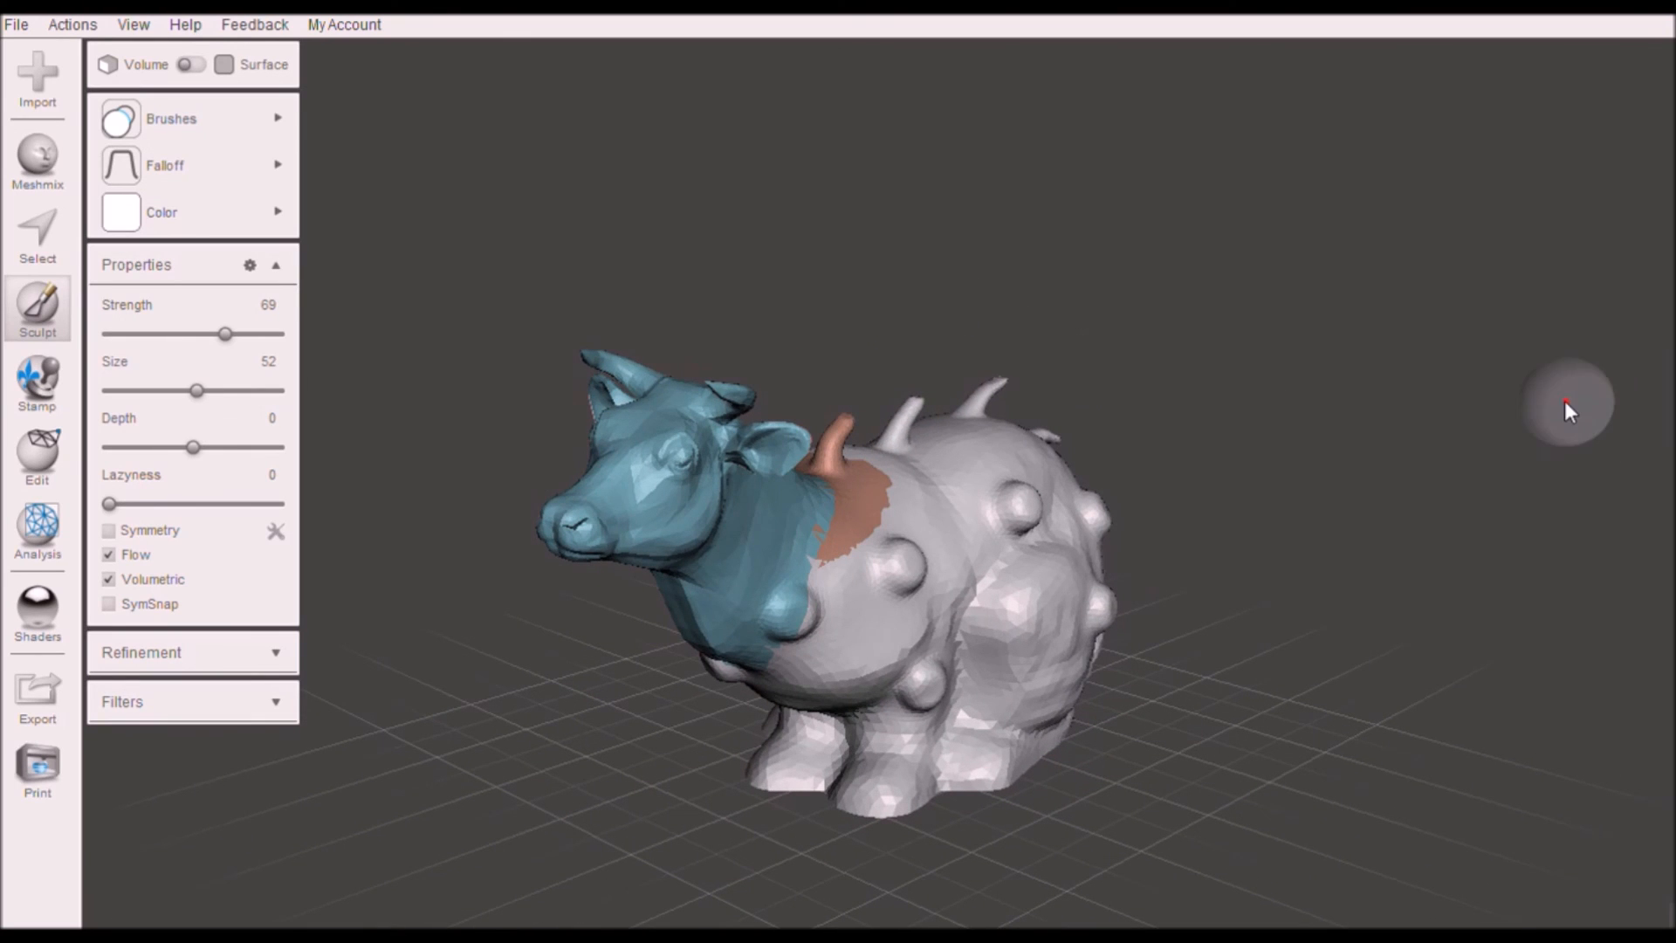